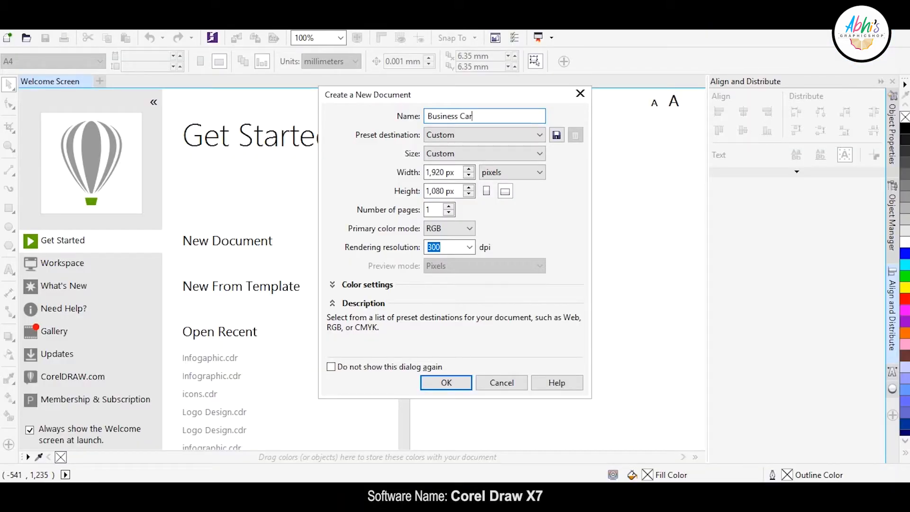
Step: Create a document named Business Card Design at 1,920 by 1,080 pixels and 300 dpi in CMYK colour mode
{"action": "left_click", "coordinate": [460, 231]}
{"action": "left_click", "coordinate": [438, 250]}
{"action": "left_click", "coordinate": [446, 383]}
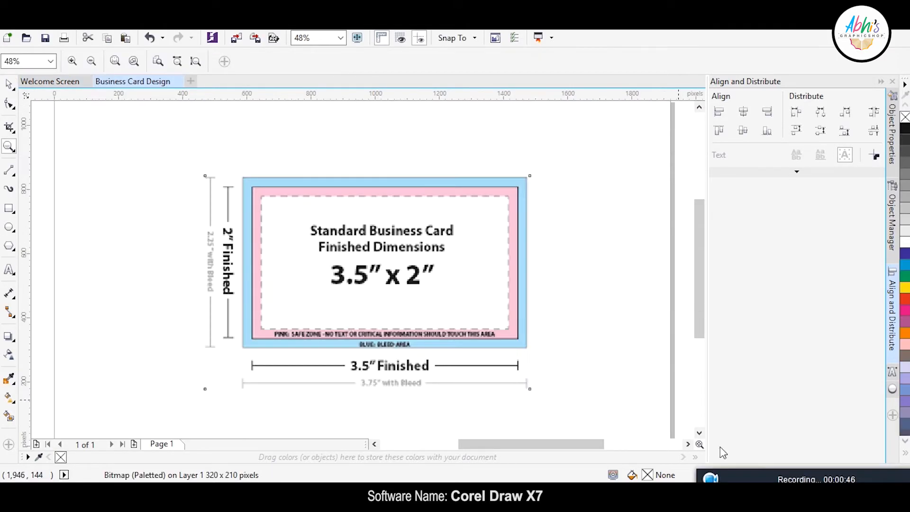
Step: Delete the reference image showing the standard business card dimensions
{"action": "left_click", "coordinate": [9, 84]}
{"action": "left_click", "coordinate": [344, 214]}
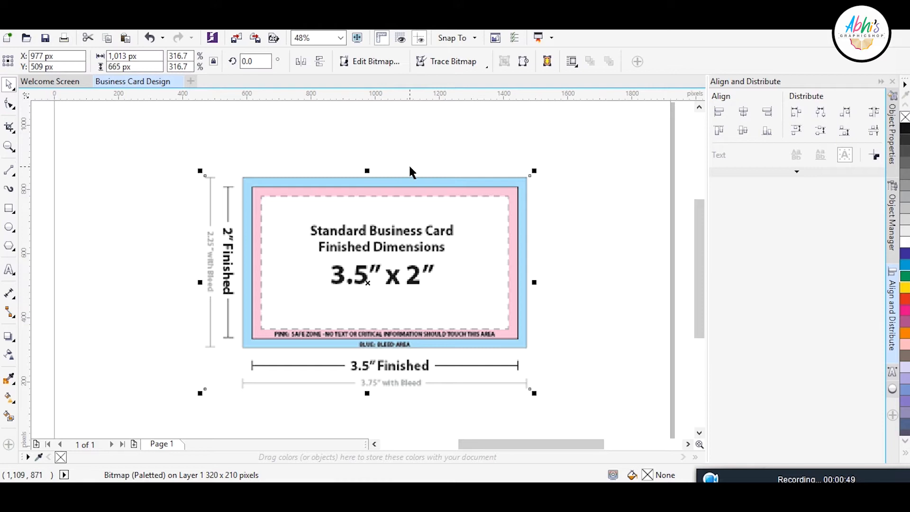
{"action": "key", "text": "Delete"}
Step: Draw a rectangle about 827 by 487 px on the page
{"action": "left_click", "coordinate": [9, 209]}
{"action": "left_click_drag", "start_coordinate": [153, 180], "coordinate": [420, 337]}
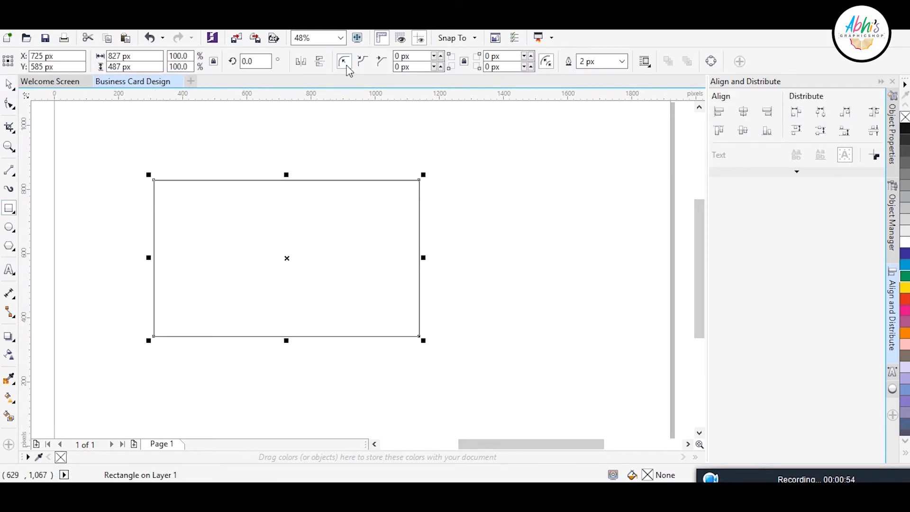
{"action": "left_click", "coordinate": [11, 85]}
Step: Change the drawing units to inches
{"action": "left_click", "coordinate": [209, 138]}
{"action": "left_click", "coordinate": [318, 62]}
{"action": "left_click", "coordinate": [320, 77]}
Step: Resize the rectangle to 3.5 inches wide and 2 inches high with the proportions unlocked
{"action": "left_click", "coordinate": [228, 201]}
{"action": "left_click_drag", "start_coordinate": [140, 57], "coordinate": [63, 52]}
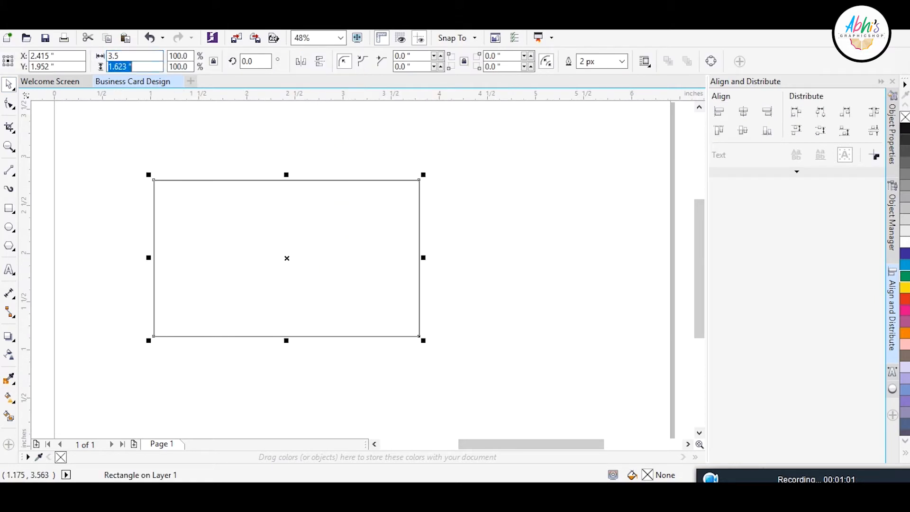
{"action": "left_click", "coordinate": [214, 63]}
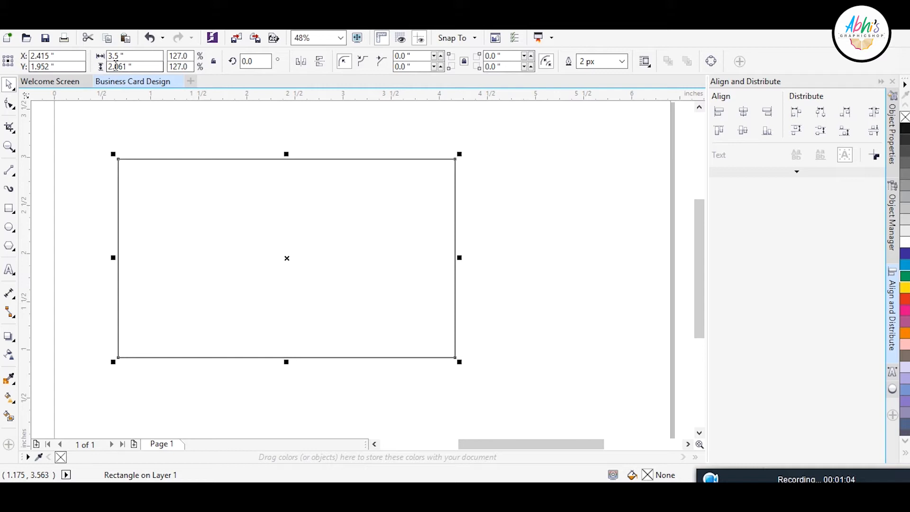
{"action": "type", "text": "2"}
{"action": "key", "text": "Return"}
Step: Rotate the card rectangle by 90 degrees and centre it on the page
{"action": "scroll", "coordinate": [337, 206], "scroll_direction": "down", "scroll_amount": 2}
{"action": "type", "text": "90"}
{"action": "key", "text": "Return"}
{"action": "left_click", "coordinate": [401, 201]}
{"action": "left_click", "coordinate": [323, 184]}
{"action": "key", "text": "p"}
{"action": "left_click", "coordinate": [423, 182]}
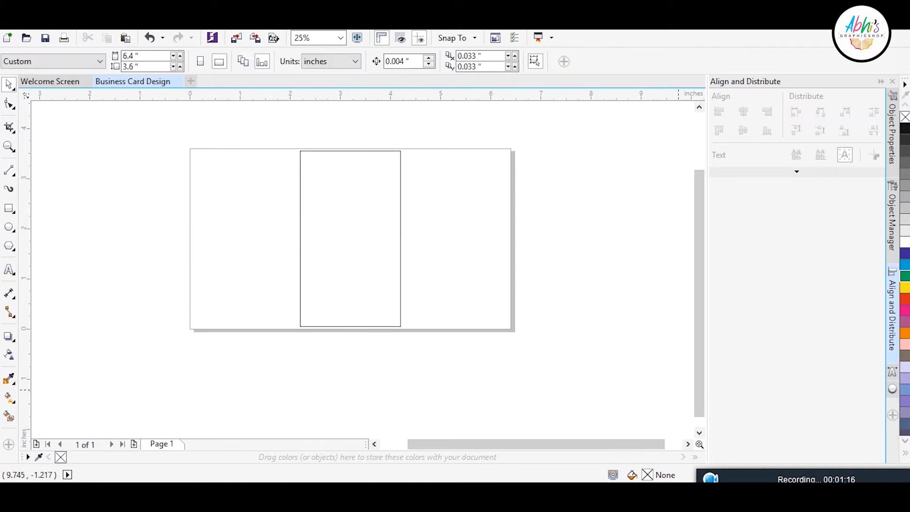
Step: Draw a vertical bar about 0.28 by 1.39 inches inside the card and fully round its bottom corners
{"action": "left_click", "coordinate": [377, 296]}
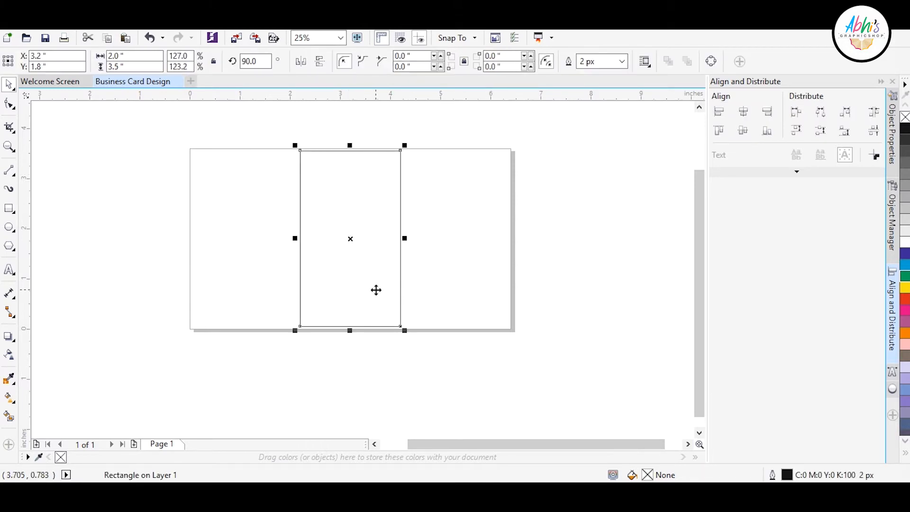
{"action": "scroll", "coordinate": [375, 289], "scroll_direction": "up", "scroll_amount": 1}
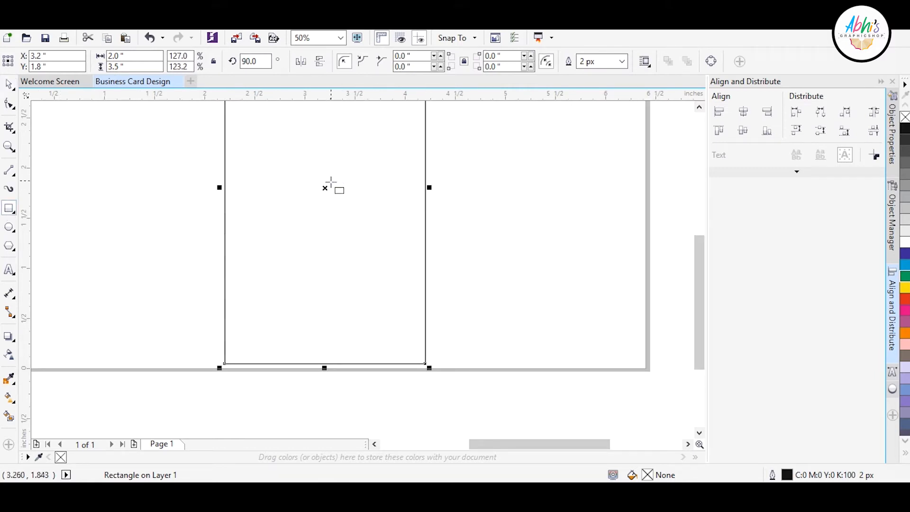
{"action": "mouse_move", "coordinate": [345, 155]}
{"action": "left_mouse_down"}
{"action": "mouse_move", "coordinate": [383, 327]}
{"action": "mouse_move", "coordinate": [372, 294]}
{"action": "left_mouse_up"}
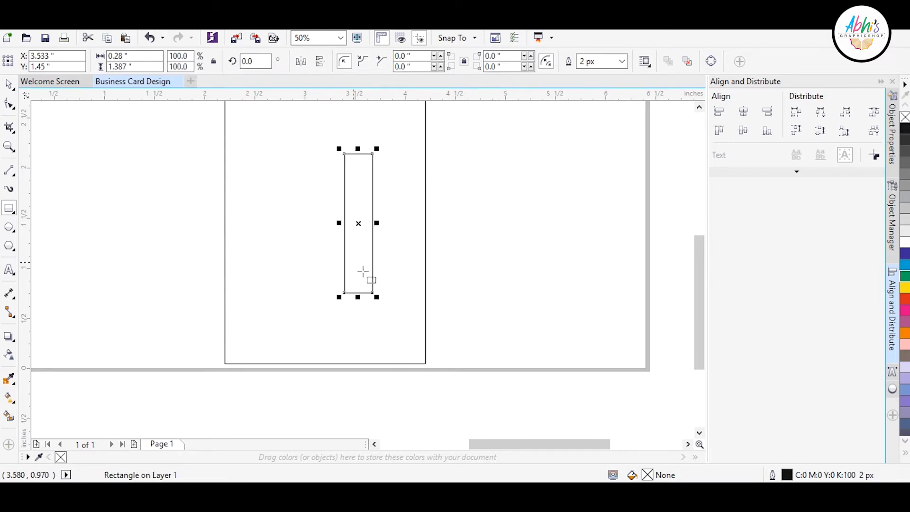
{"action": "left_click", "coordinate": [10, 108]}
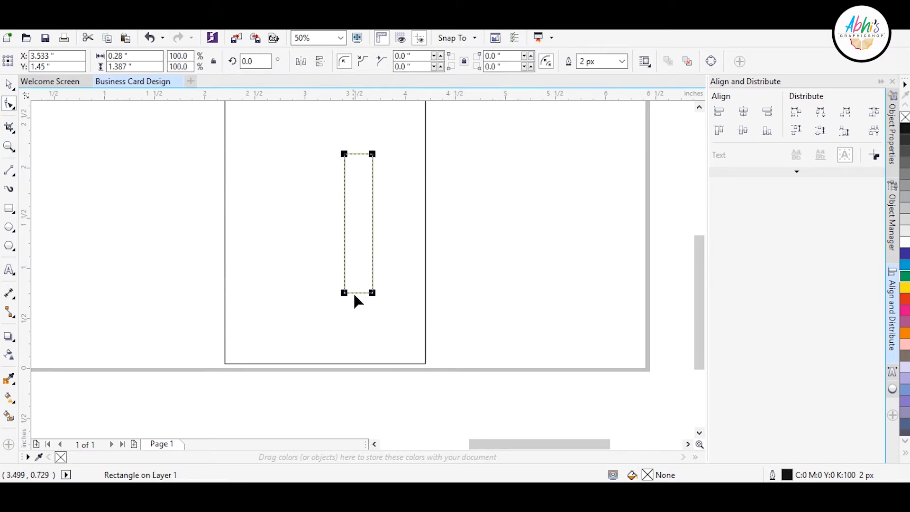
{"action": "left_click", "coordinate": [9, 84]}
Step: Duplicate the bar into a row of five edge-to-edge bars, narrowing the in-between copies to about 0.16 inch and the leftmost to about 0.22 inch
{"action": "left_click_drag", "start_coordinate": [369, 247], "coordinate": [400, 262]}
{"action": "left_click", "coordinate": [368, 236]}
{"action": "left_click_drag", "start_coordinate": [367, 221], "coordinate": [315, 216]}
{"action": "left_click", "coordinate": [394, 202]}
{"action": "key", "text": "KP_Add"}
{"action": "left_click", "coordinate": [366, 203], "text": "shift"}
{"action": "key", "text": "l"}
{"action": "key", "text": "Escape"}
{"action": "left_click", "coordinate": [367, 215]}
{"action": "left_click", "coordinate": [372, 219]}
{"action": "left_click", "coordinate": [347, 205]}
{"action": "key", "text": "ctrl+z"}
{"action": "key", "text": "ctrl+z"}
Step: Mirror the two narrow bars vertically so their rounded ends face up
{"action": "scroll", "coordinate": [314, 220], "scroll_direction": "up", "scroll_amount": 1}
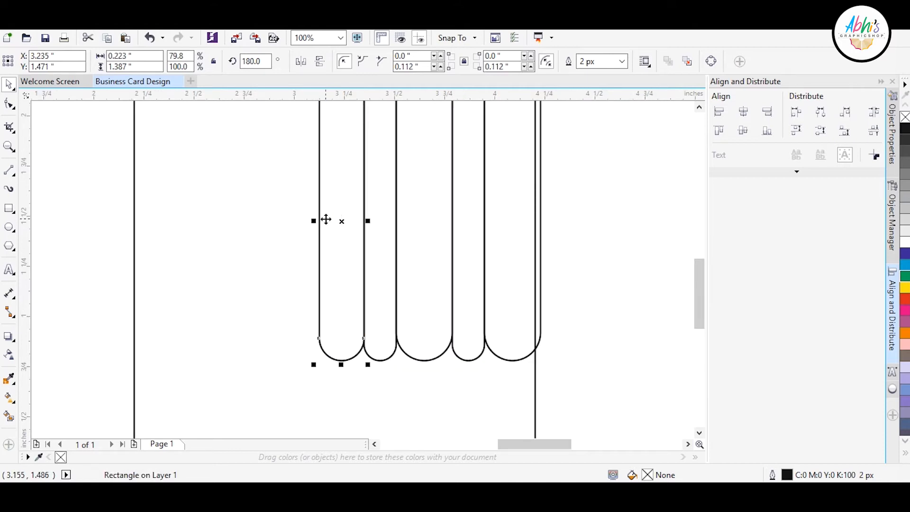
{"action": "left_click", "coordinate": [380, 261]}
{"action": "scroll", "coordinate": [403, 351], "scroll_direction": "down", "scroll_amount": 1}
{"action": "scroll", "coordinate": [421, 295], "scroll_direction": "up", "scroll_amount": 1}
{"action": "left_click", "coordinate": [442, 284], "text": "shift"}
{"action": "left_click", "coordinate": [318, 63]}
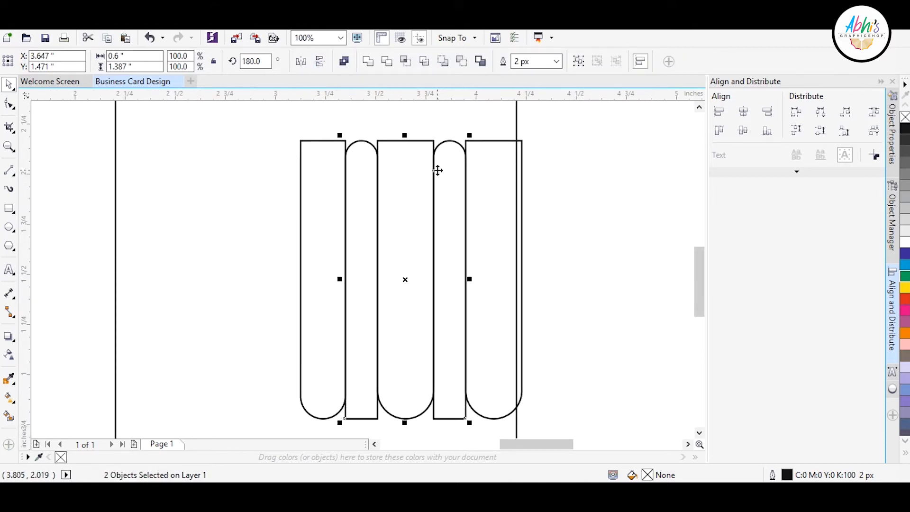
{"action": "left_click", "coordinate": [550, 218]}
Step: Copy a narrow round-topped bar and align it flush against the outer edge of the leftmost wide bar
{"action": "left_click", "coordinate": [350, 177]}
{"action": "left_click", "coordinate": [326, 195], "text": "shift"}
{"action": "key", "text": "r"}
{"action": "key", "text": "l"}
{"action": "left_click", "coordinate": [287, 192]}
{"action": "left_click", "coordinate": [328, 198]}
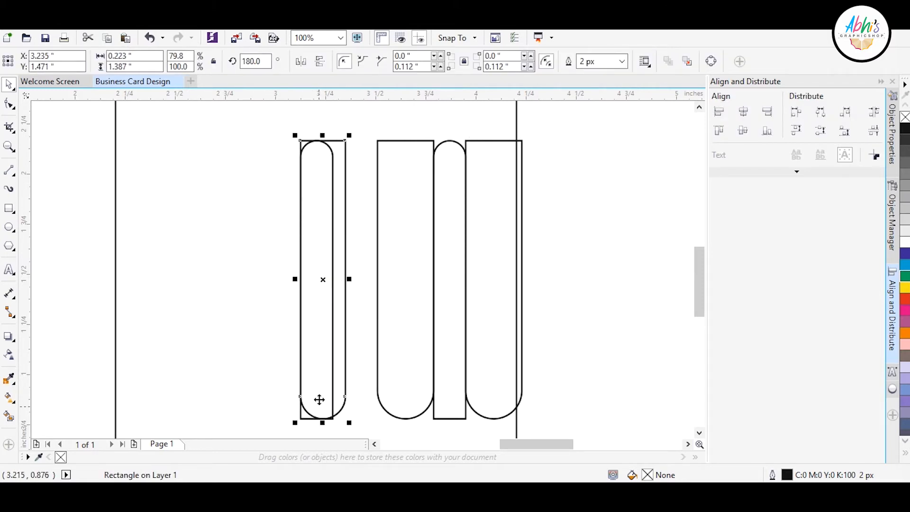
{"action": "mouse_move", "coordinate": [346, 280]}
{"action": "left_mouse_down"}
{"action": "mouse_move", "coordinate": [285, 283]}
{"action": "mouse_move", "coordinate": [361, 285]}
{"action": "left_mouse_up"}
{"action": "left_click", "coordinate": [303, 415]}
{"action": "left_click", "coordinate": [343, 399], "text": "shift"}
{"action": "key", "text": "r"}
{"action": "left_click", "coordinate": [343, 415]}
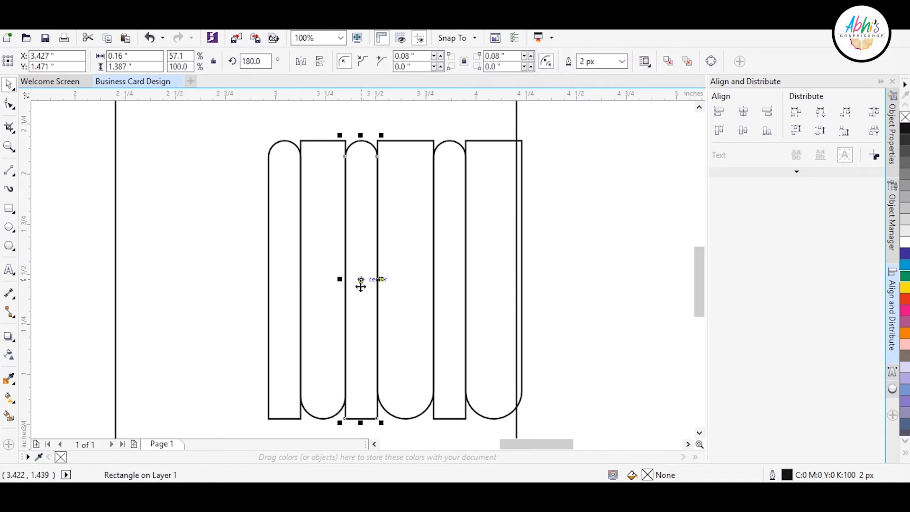
Step: Draw a rectangle about 0.55 inch high across the bars, starting level with their arc bases, and stretch it to the card's full width
{"action": "left_click_drag", "start_coordinate": [378, 152], "coordinate": [115, 262]}
{"action": "scroll", "coordinate": [221, 250], "scroll_direction": "down", "scroll_amount": 1}
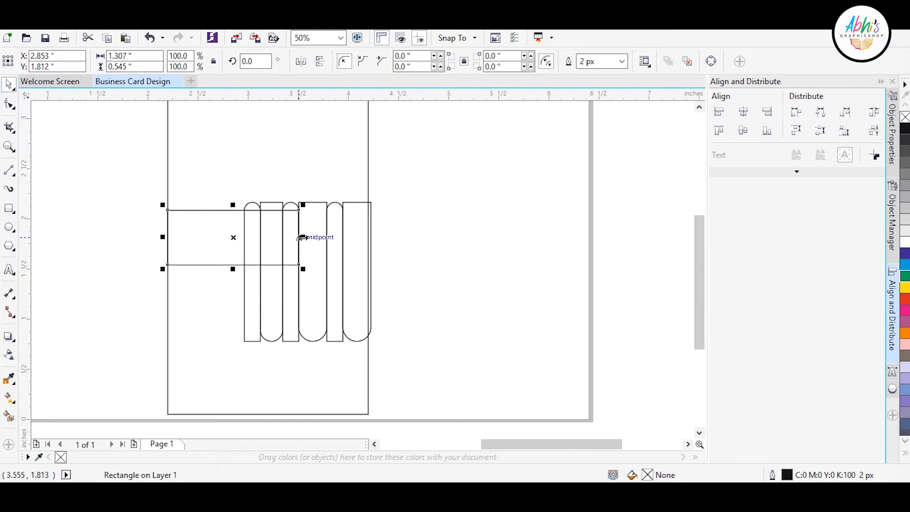
{"action": "left_click_drag", "start_coordinate": [303, 237], "coordinate": [369, 237]}
Step: Add a taller rectangle at full card width over the card's upper part, overlapping the first horizontal rectangle
{"action": "scroll", "coordinate": [308, 258], "scroll_direction": "down", "scroll_amount": 1}
{"action": "left_click_drag", "start_coordinate": [290, 267], "coordinate": [306, 122]}
{"action": "scroll", "coordinate": [306, 206], "scroll_direction": "up", "scroll_amount": 1}
{"action": "left_click_drag", "start_coordinate": [299, 189], "coordinate": [298, 215]}
Step: Cut the lower horizontal rectangle out of the tall upper block with Front minus back
{"action": "left_click", "coordinate": [204, 316], "text": "shift"}
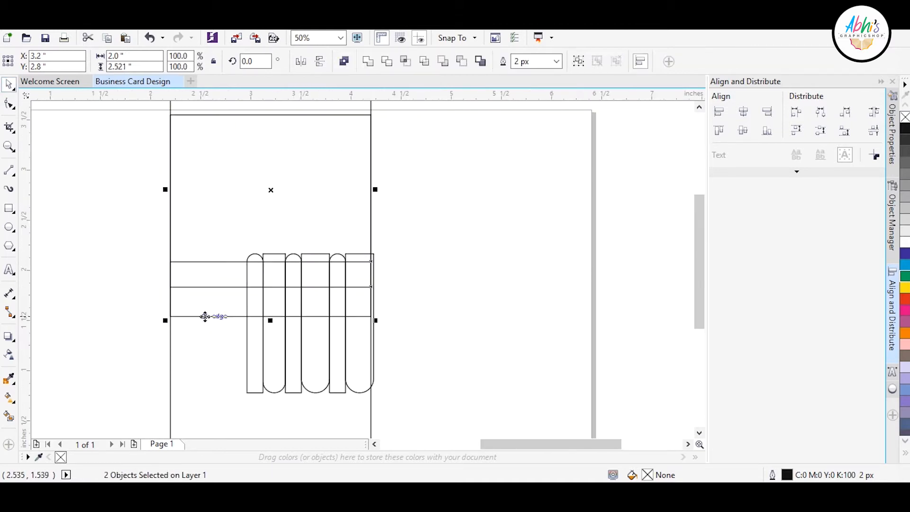
{"action": "left_click", "coordinate": [462, 61]}
{"action": "left_click", "coordinate": [384, 253]}
{"action": "key", "text": "ctrl+z"}
{"action": "left_click", "coordinate": [443, 61]}
{"action": "left_click", "coordinate": [377, 289]}
Step: Shift the whole row of bars slightly to the right past the card's edge
{"action": "scroll", "coordinate": [370, 289], "scroll_direction": "up", "scroll_amount": 1}
{"action": "scroll", "coordinate": [370, 285], "scroll_direction": "down", "scroll_amount": 1}
{"action": "left_click_drag", "start_coordinate": [232, 200], "coordinate": [231, 198]}
{"action": "left_click_drag", "start_coordinate": [296, 302], "coordinate": [304, 302]}
{"action": "left_click", "coordinate": [351, 408]}
{"action": "scroll", "coordinate": [351, 408], "scroll_direction": "up", "scroll_amount": 1}
{"action": "scroll", "coordinate": [288, 365], "scroll_direction": "down", "scroll_amount": 1}
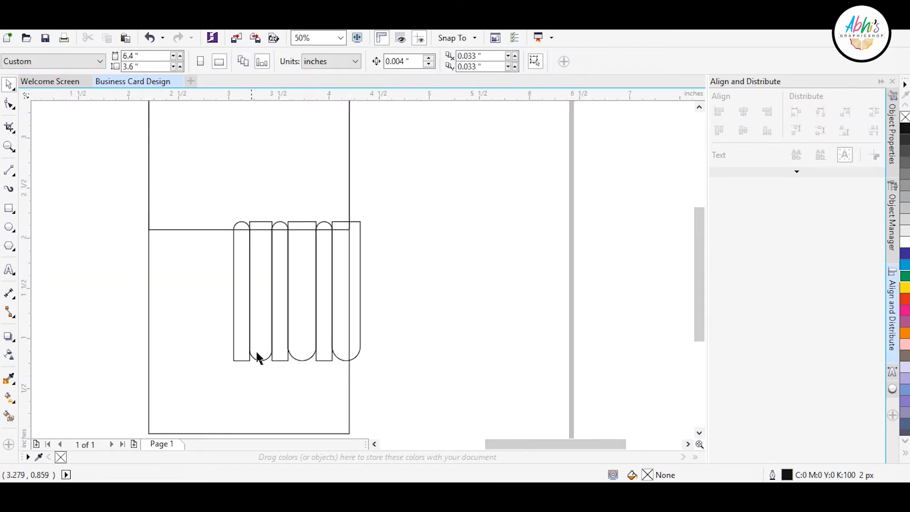
Step: Shorten the leftmost and rightmost round-bottomed bars to different lengths, keeping the middle one longest
{"action": "scroll", "coordinate": [256, 354], "scroll_direction": "up", "scroll_amount": 1}
{"action": "left_click", "coordinate": [280, 398]}
{"action": "left_click_drag", "start_coordinate": [275, 403], "coordinate": [311, 251]}
{"action": "left_click", "coordinate": [441, 334]}
{"action": "left_click_drag", "start_coordinate": [445, 404], "coordinate": [452, 335]}
{"action": "key", "text": "Escape"}
Step: Place a copy of the middle round-bottomed bar lower down in the same column
{"action": "scroll", "coordinate": [320, 248], "scroll_direction": "down", "scroll_amount": 1}
{"action": "scroll", "coordinate": [335, 377], "scroll_direction": "up", "scroll_amount": 1}
{"action": "left_click_drag", "start_coordinate": [356, 226], "coordinate": [360, 311]}
{"action": "right_click", "coordinate": [360, 311]}
Step: Round the copied bar's remaining corners and shrink it into a circle about 0.28 inch across below the longest bar
{"action": "left_click", "coordinate": [13, 108]}
{"action": "scroll", "coordinate": [273, 289], "scroll_direction": "down", "scroll_amount": 1}
{"action": "left_click", "coordinate": [13, 131]}
{"action": "left_click", "coordinate": [9, 103]}
{"action": "left_click", "coordinate": [324, 185]}
{"action": "left_click", "coordinate": [310, 226]}
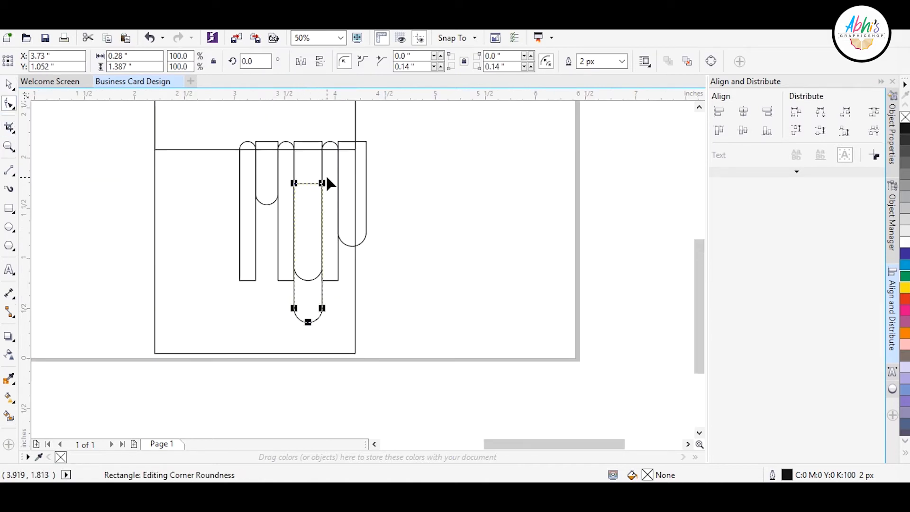
{"action": "left_click", "coordinate": [9, 84]}
{"action": "left_click_drag", "start_coordinate": [308, 179], "coordinate": [318, 285]}
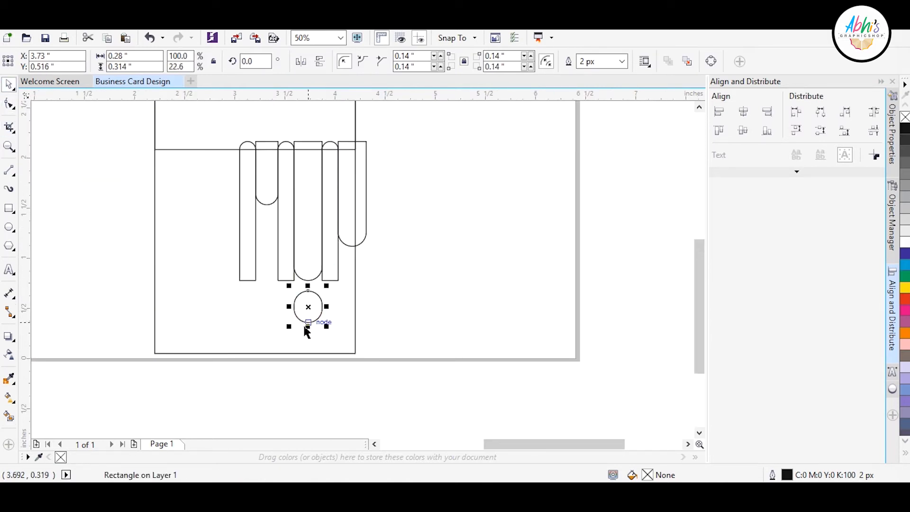
{"action": "scroll", "coordinate": [307, 331], "scroll_direction": "up", "scroll_amount": 1}
{"action": "left_click_drag", "start_coordinate": [311, 319], "coordinate": [316, 313]}
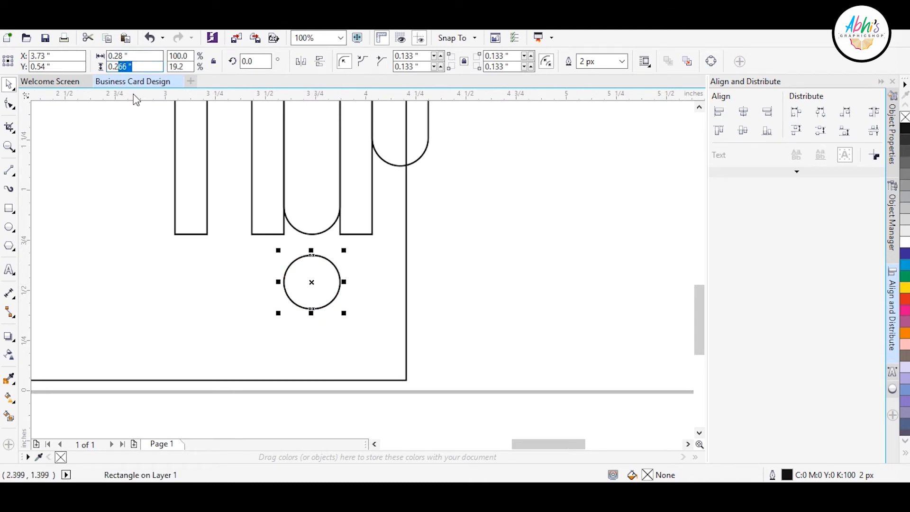
{"action": "left_click", "coordinate": [382, 287]}
Step: Subtract the leftmost narrow bar from the upper block with Front minus back
{"action": "scroll", "coordinate": [295, 287], "scroll_direction": "down", "scroll_amount": 2}
{"action": "scroll", "coordinate": [253, 183], "scroll_direction": "up", "scroll_amount": 4}
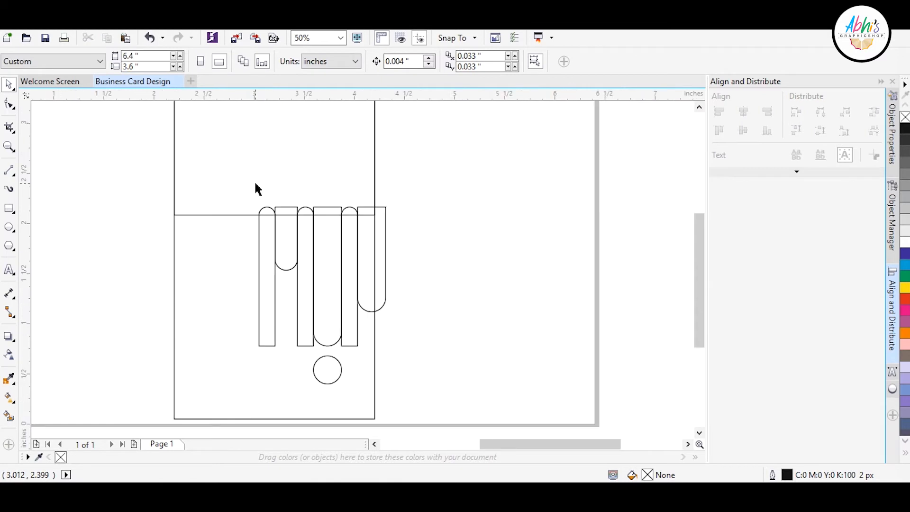
{"action": "scroll", "coordinate": [201, 113], "scroll_direction": "down", "scroll_amount": 1}
{"action": "scroll", "coordinate": [195, 238], "scroll_direction": "up", "scroll_amount": 1}
{"action": "left_click_drag", "start_coordinate": [283, 269], "coordinate": [287, 264]}
{"action": "scroll", "coordinate": [281, 261], "scroll_direction": "down", "scroll_amount": 1}
{"action": "left_click", "coordinate": [276, 269], "text": "shift"}
{"action": "left_click", "coordinate": [442, 62]}
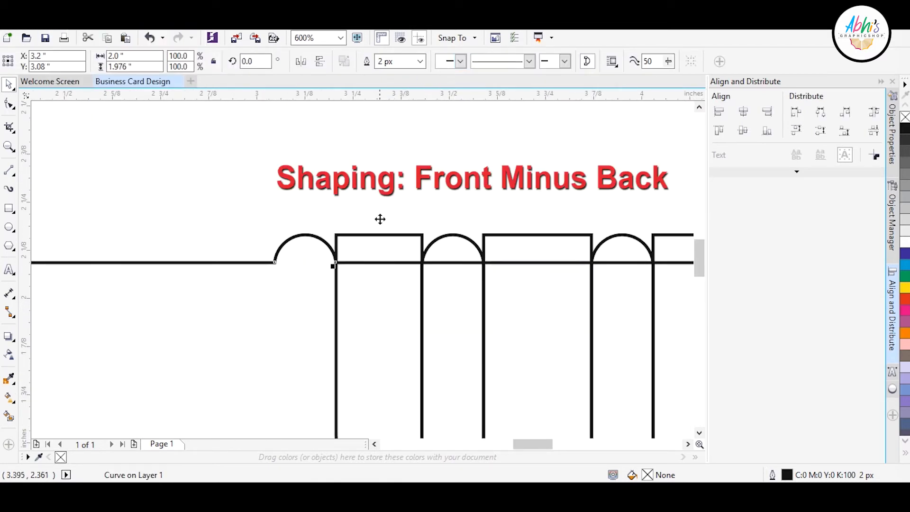
Step: Weld the left and middle round-bottomed bars to the upper block, subtracting the narrow bar between them with Front minus back
{"action": "left_click", "coordinate": [373, 248]}
{"action": "left_click", "coordinate": [371, 299]}
{"action": "left_click", "coordinate": [444, 222], "text": "shift"}
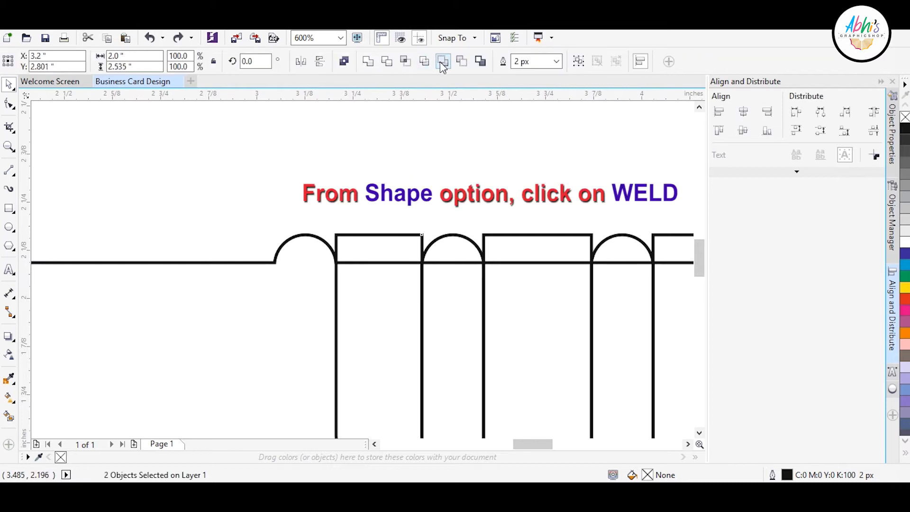
{"action": "left_click", "coordinate": [367, 62]}
{"action": "left_click", "coordinate": [458, 270], "text": "shift"}
{"action": "left_click", "coordinate": [443, 62]}
{"action": "left_click", "coordinate": [521, 275], "text": "shift"}
{"action": "left_click", "coordinate": [368, 63]}
Step: Try to subtract the last narrow bar from the merged drip shape
{"action": "left_click", "coordinate": [602, 280], "text": "shift"}
{"action": "key", "text": "ctrl+z"}
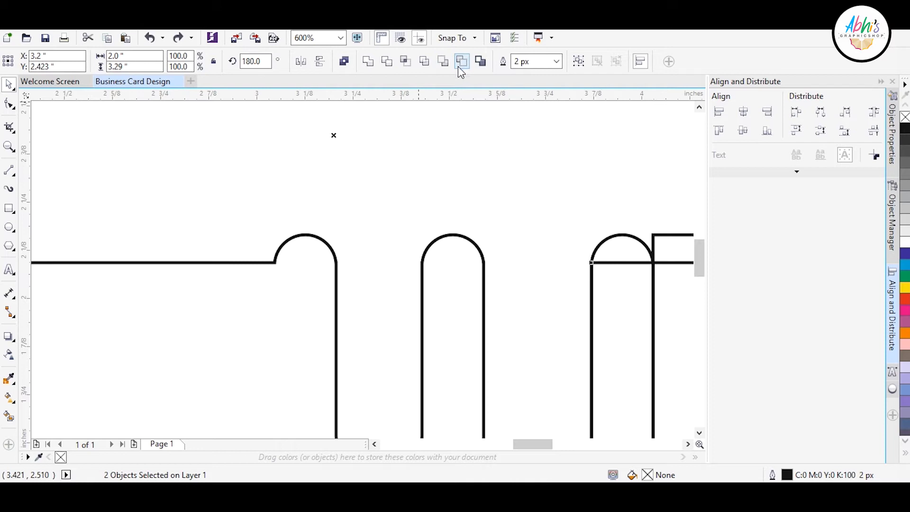
{"action": "left_click", "coordinate": [448, 63]}
{"action": "key", "text": "ctrl+z"}
Step: Weld the rightmost round-bottomed bar to the merged drip shape
{"action": "left_click", "coordinate": [467, 222]}
{"action": "scroll", "coordinate": [421, 240], "scroll_direction": "down", "scroll_amount": 1}
{"action": "left_click", "coordinate": [585, 268]}
{"action": "left_click", "coordinate": [526, 204], "text": "shift"}
{"action": "left_click", "coordinate": [369, 62]}
{"action": "left_click_drag", "start_coordinate": [526, 278], "coordinate": [560, 260]}
{"action": "key", "text": "ctrl+z"}
Step: Subtract the remaining narrow bar from the drip shape with Front minus back
{"action": "left_click", "coordinate": [570, 279], "text": "shift"}
{"action": "left_click", "coordinate": [445, 63]}
{"action": "key", "text": "ctrl+z"}
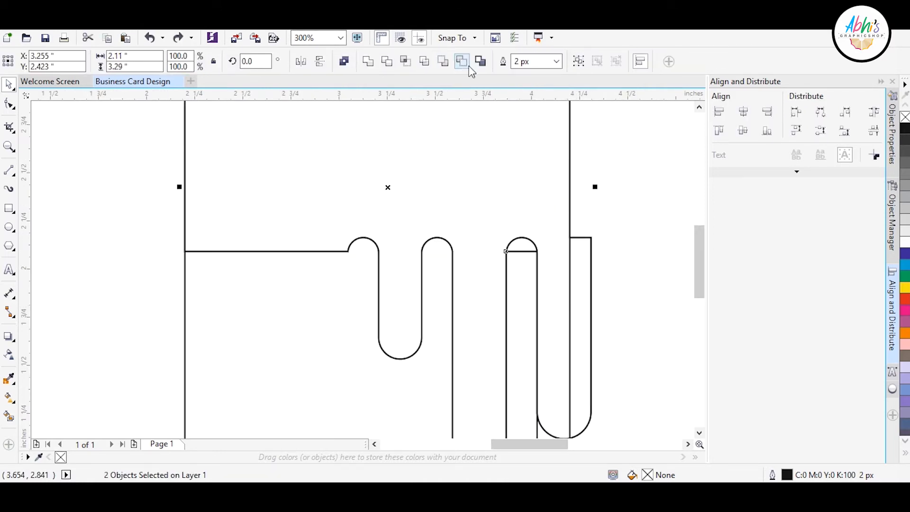
{"action": "left_click", "coordinate": [445, 63]}
{"action": "scroll", "coordinate": [510, 235], "scroll_direction": "down", "scroll_amount": 3}
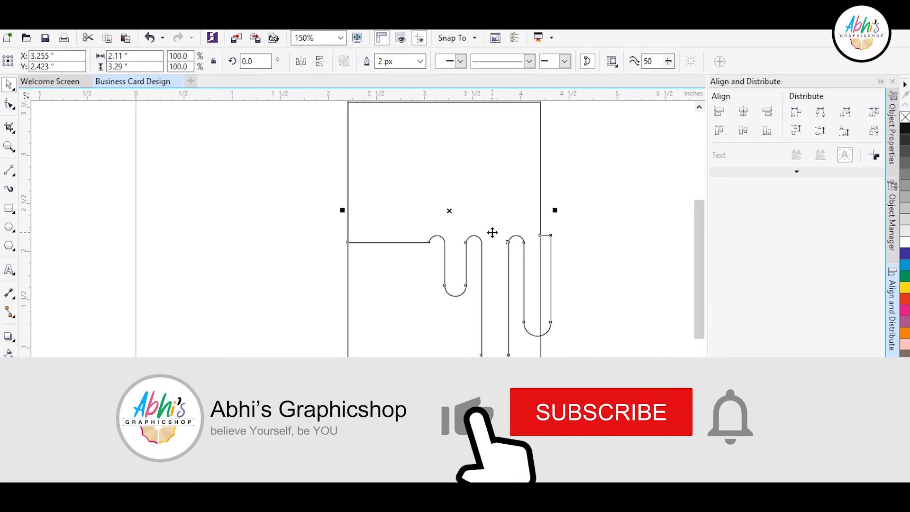
{"action": "scroll", "coordinate": [497, 255], "scroll_direction": "up", "scroll_amount": 2}
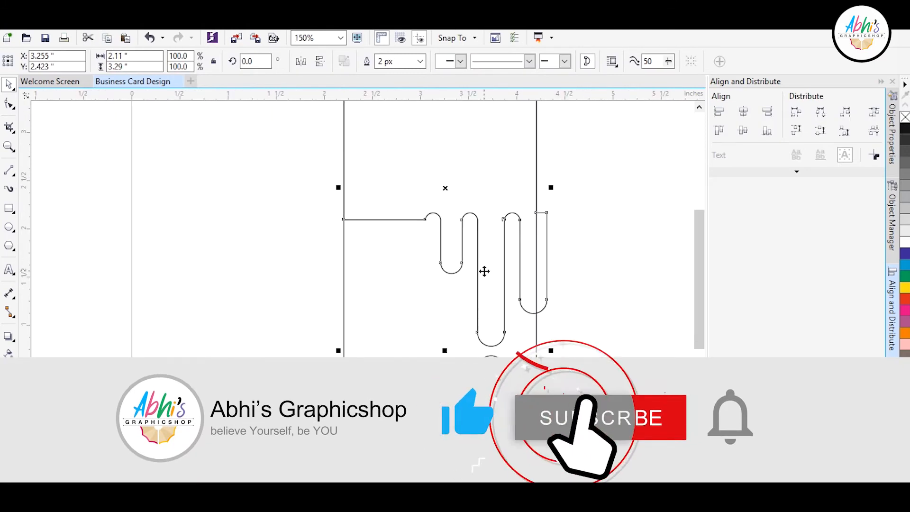
{"action": "left_click", "coordinate": [9, 104]}
{"action": "left_click_drag", "start_coordinate": [565, 372], "coordinate": [452, 287]}
{"action": "left_click", "coordinate": [498, 372]}
{"action": "left_click", "coordinate": [491, 332]}
Step: Weld the circle and the drip shape into a single curve
{"action": "left_click", "coordinate": [9, 84]}
{"action": "left_click", "coordinate": [488, 366], "text": "shift"}
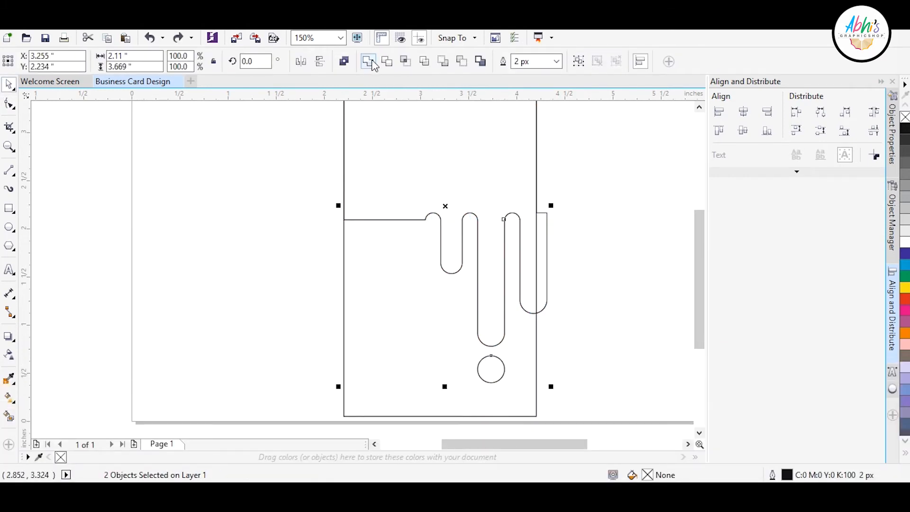
{"action": "left_click", "coordinate": [370, 62]}
Step: Move the lower nodes of the two longer drips and the whole circle upward together
{"action": "left_click", "coordinate": [8, 104]}
{"action": "left_click_drag", "start_coordinate": [618, 272], "coordinate": [445, 410]}
{"action": "key", "text": "Up"}
{"action": "key", "text": "Up"}
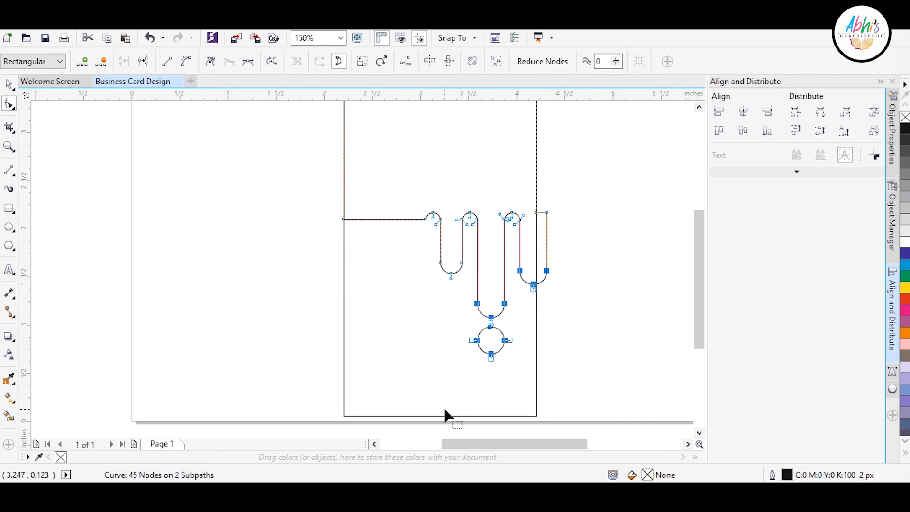
Step: Try to delete the corner node where the straight lower edge meets the first arc
{"action": "scroll", "coordinate": [406, 210], "scroll_direction": "up", "scroll_amount": 2}
{"action": "scroll", "coordinate": [432, 237], "scroll_direction": "down", "scroll_amount": 1}
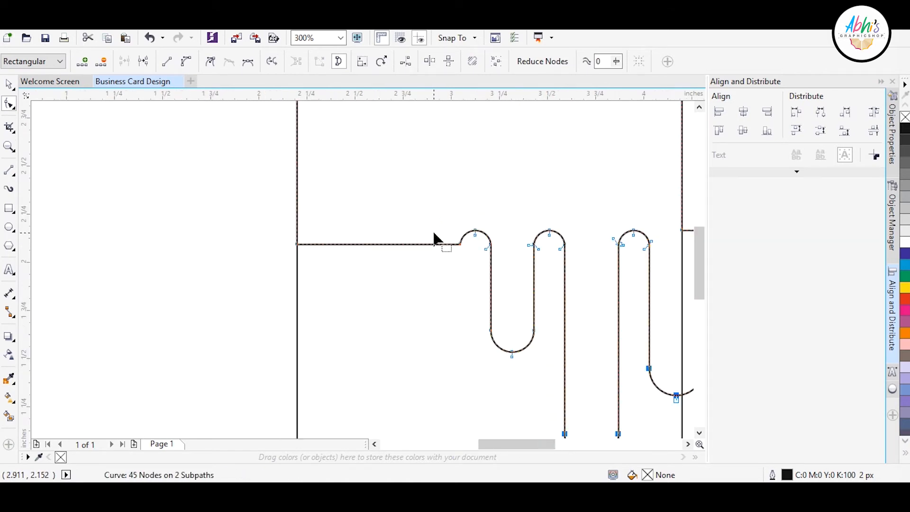
{"action": "scroll", "coordinate": [436, 233], "scroll_direction": "up", "scroll_amount": 1}
{"action": "left_click_drag", "start_coordinate": [256, 276], "coordinate": [256, 276]}
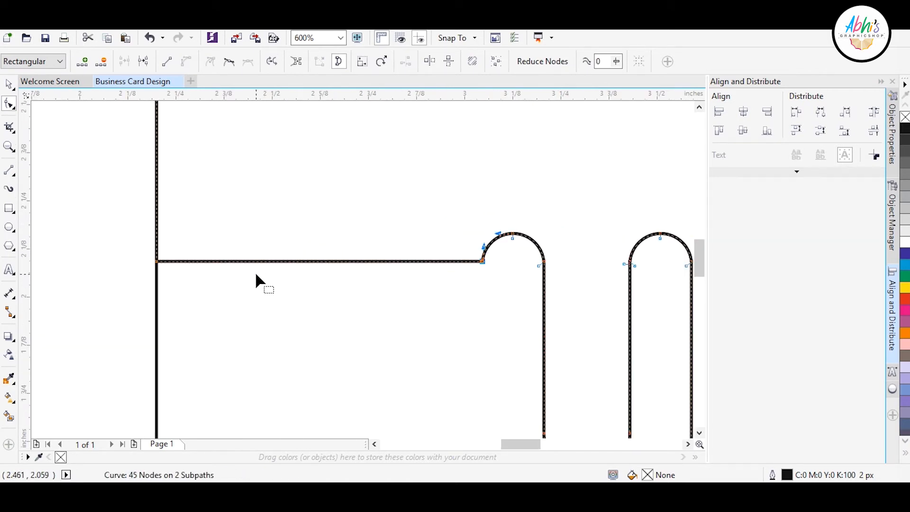
{"action": "key", "text": "Delete"}
{"action": "key", "text": "ctrl+z"}
Step: Draw a rectangle from the first arc's peak past the card's left edge and cut it from the drip shape with Back minus front
{"action": "left_click", "coordinate": [9, 208]}
{"action": "left_click_drag", "start_coordinate": [513, 233], "coordinate": [124, 314]}
{"action": "left_click", "coordinate": [11, 85]}
{"action": "left_click", "coordinate": [261, 261], "text": "shift"}
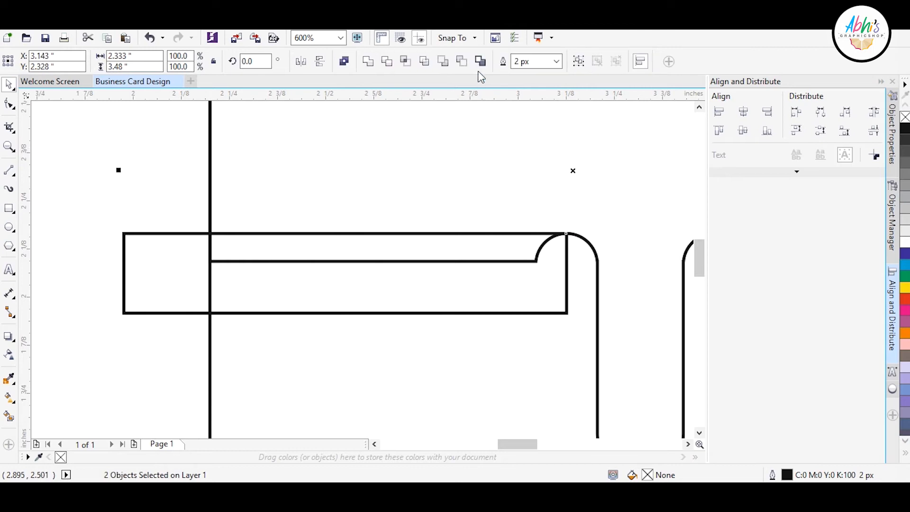
{"action": "left_click", "coordinate": [460, 63]}
{"action": "scroll", "coordinate": [339, 203], "scroll_direction": "down", "scroll_amount": 2}
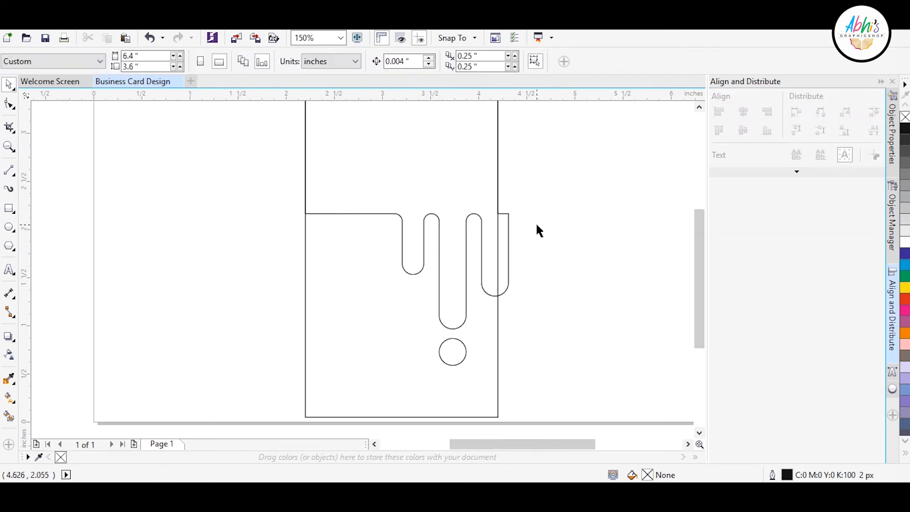
Step: Move the drip shape straight down over the card, placing its centre at about Y 1.95 inches
{"action": "scroll", "coordinate": [543, 223], "scroll_direction": "down", "scroll_amount": 1}
{"action": "left_click_drag", "start_coordinate": [481, 246], "coordinate": [515, 251]}
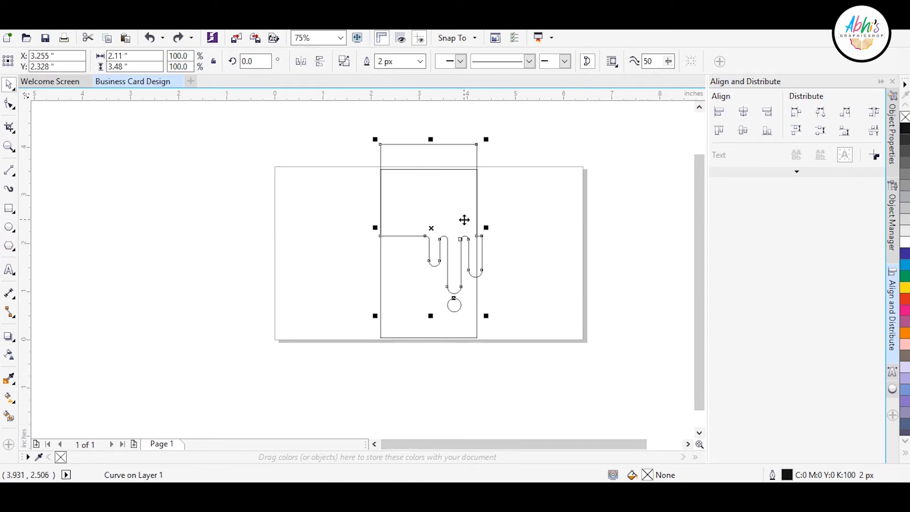
{"action": "left_click_drag", "start_coordinate": [451, 228], "coordinate": [448, 246]}
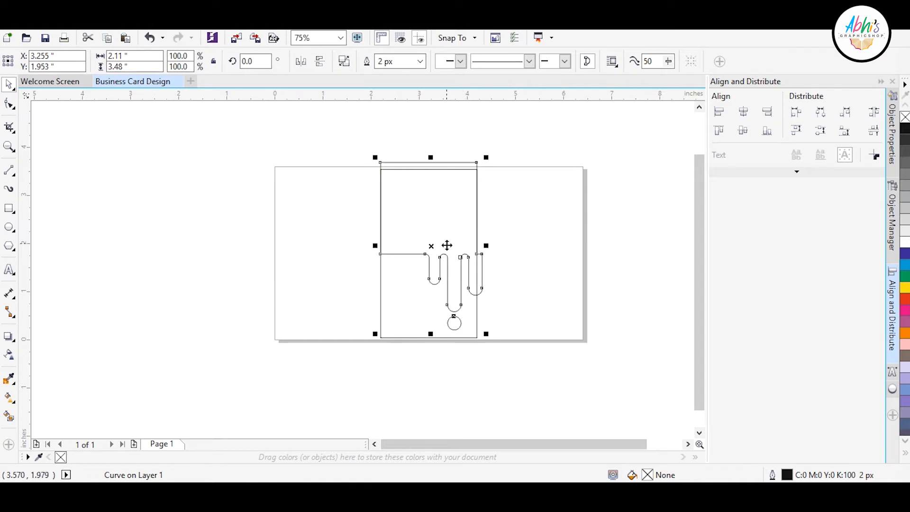
Step: Apply a linear fountain fill to the drip shape with the Interactive Fill tool, running from orange at the top to yellow below
{"action": "left_click", "coordinate": [10, 396]}
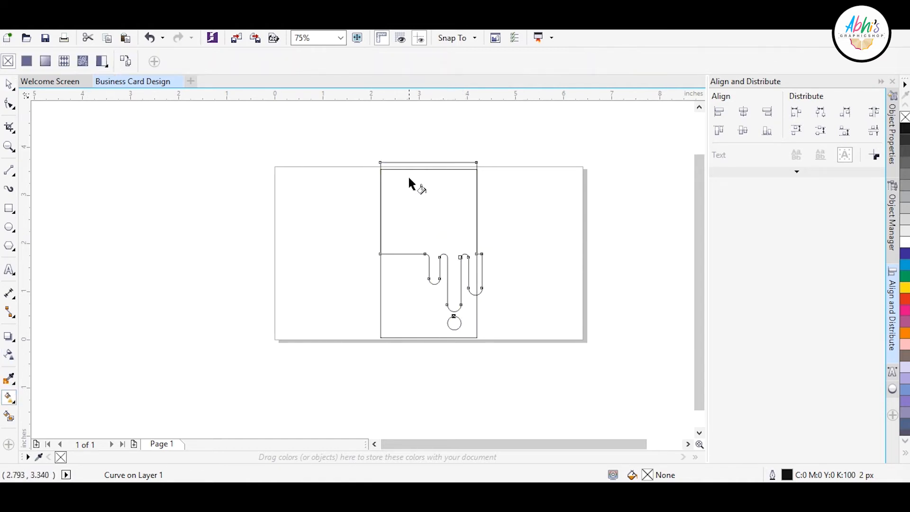
{"action": "left_click_drag", "start_coordinate": [451, 272], "coordinate": [450, 269]}
{"action": "left_click", "coordinate": [906, 287]}
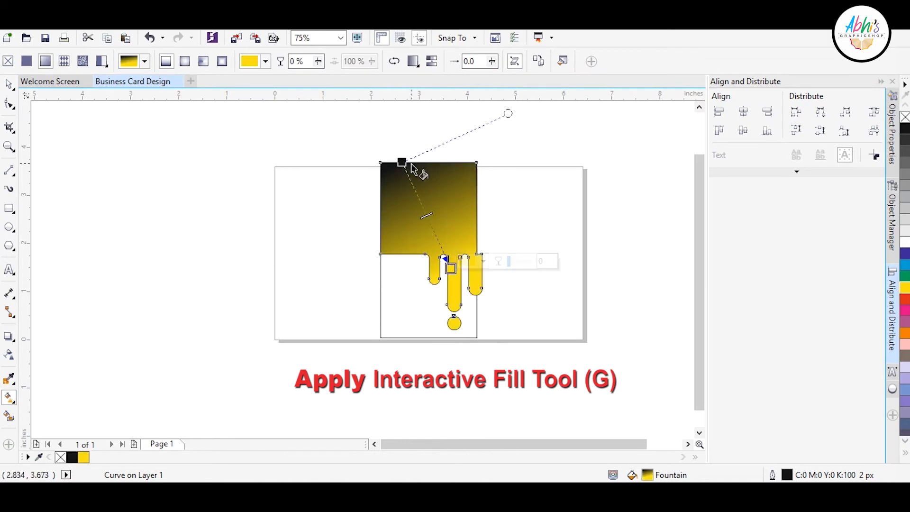
{"action": "scroll", "coordinate": [906, 334], "scroll_direction": "down", "scroll_amount": 3}
{"action": "left_click", "coordinate": [905, 423]}
{"action": "left_click", "coordinate": [905, 394]}
Step: Stretch the gradient from well above the card down to the circle and set its lower end to light yellow
{"action": "left_click_drag", "start_coordinate": [402, 162], "coordinate": [389, 94]}
{"action": "left_click_drag", "start_coordinate": [451, 268], "coordinate": [447, 323]}
{"action": "scroll", "coordinate": [905, 315], "scroll_direction": "up", "scroll_amount": 3}
{"action": "left_click", "coordinate": [480, 317]}
{"action": "left_click", "coordinate": [502, 378]}
{"action": "left_click", "coordinate": [559, 225]}
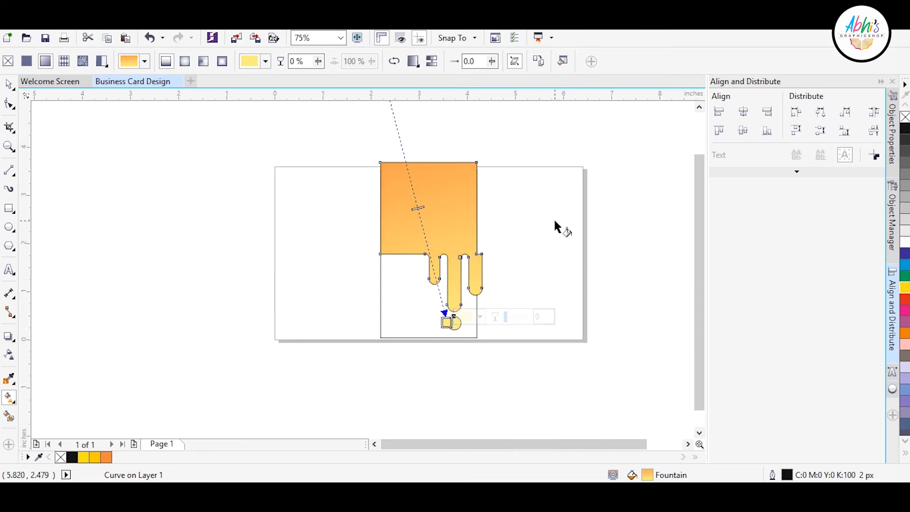
Step: Fill the card rectangle behind the drip shape with dark grey
{"action": "key", "text": "space"}
{"action": "left_click", "coordinate": [106, 197]}
{"action": "left_click", "coordinate": [382, 238]}
{"action": "left_click", "coordinate": [905, 140]}
{"action": "left_click", "coordinate": [905, 151]}
{"action": "left_click", "coordinate": [905, 140]}
{"action": "key", "text": "Escape"}
Step: Place a copy of the dark card rectangle directly against the first card's right edge
{"action": "left_click", "coordinate": [393, 283]}
{"action": "left_click_drag", "start_coordinate": [374, 255], "coordinate": [556, 255]}
{"action": "right_click", "coordinate": [556, 255]}
{"action": "left_click", "coordinate": [600, 246]}
Step: Intersect the drip shape with the left card to create a piece limited to the card's outline
{"action": "left_click", "coordinate": [435, 194]}
{"action": "left_click", "coordinate": [399, 280], "text": "shift"}
{"action": "left_click", "coordinate": [388, 61]}
{"action": "key", "text": "Escape"}
{"action": "left_click", "coordinate": [429, 164]}
{"action": "key", "text": "Delete"}
{"action": "key", "text": "ctrl+z"}
{"action": "key", "text": "ctrl+z"}
Step: Copy the original drip shape's gradient fill onto the clipped piece on the left card and delete the original
{"action": "left_click_drag", "start_coordinate": [449, 166], "coordinate": [265, 166]}
{"action": "left_click", "coordinate": [443, 214]}
{"action": "key", "text": "ctrl+shift+a"}
{"action": "left_click", "coordinate": [470, 274]}
{"action": "left_click", "coordinate": [270, 220]}
{"action": "key", "text": "Delete"}
Step: Remove the drip piece's outline and shift both cards left, leaving a narrow gap between them
{"action": "left_click", "coordinate": [433, 208]}
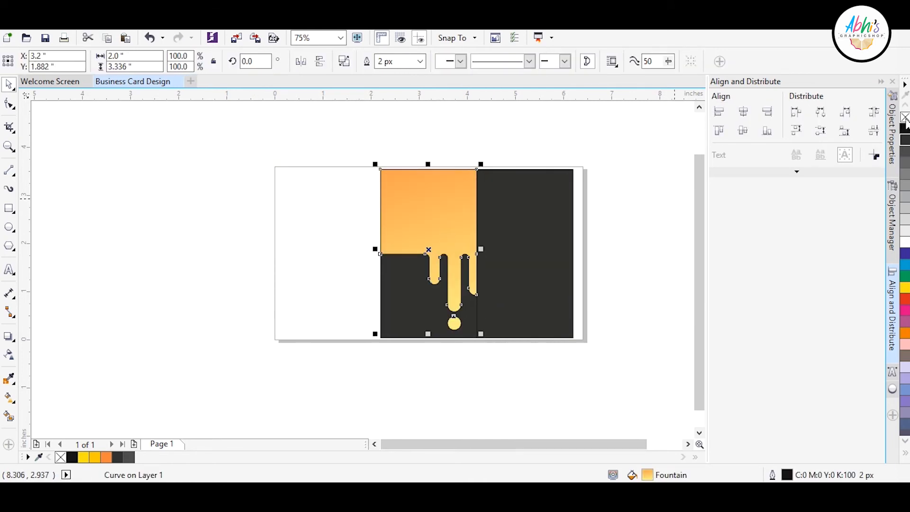
{"action": "right_click", "coordinate": [905, 117]}
{"action": "left_click_drag", "start_coordinate": [408, 276], "coordinate": [376, 273]}
{"action": "left_click_drag", "start_coordinate": [512, 252], "coordinate": [485, 251]}
{"action": "left_click", "coordinate": [414, 213], "text": "shift"}
{"action": "left_click", "coordinate": [428, 213], "text": "shift"}
{"action": "key", "text": "ctrl+a"}
{"action": "left_click", "coordinate": [534, 105]}
Step: Change the lower end colour of the left drip's gradient to the stronger palette yellow
{"action": "left_click", "coordinate": [403, 203]}
{"action": "left_click", "coordinate": [8, 397]}
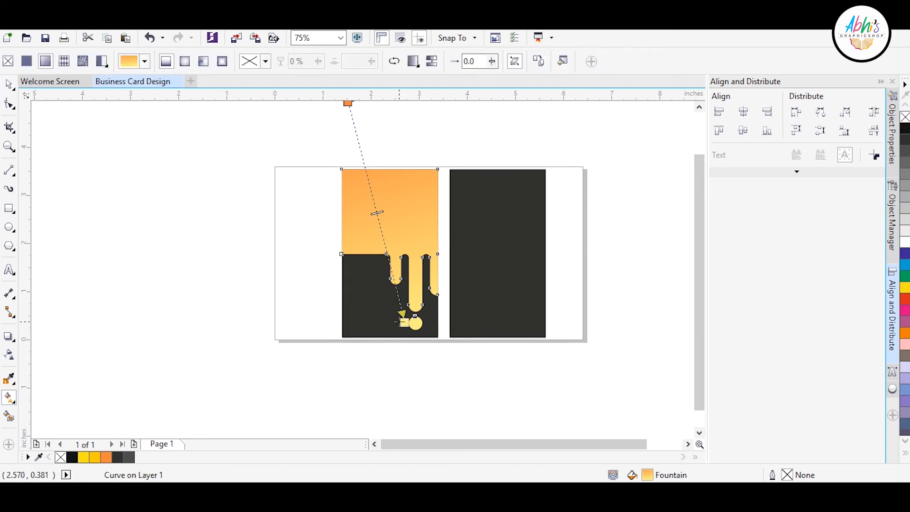
{"action": "left_click", "coordinate": [405, 322]}
{"action": "left_click", "coordinate": [905, 287]}
{"action": "key", "text": "space"}
Step: Copy the drip shape onto the right card so only the drips overlap its upper part, centred horizontally on the card
{"action": "left_click_drag", "start_coordinate": [379, 197], "coordinate": [488, 128]}
{"action": "right_click", "coordinate": [488, 128]}
{"action": "left_click", "coordinate": [476, 246], "text": "shift"}
{"action": "key", "text": "c"}
Step: Intersect the copied drip shape with the right card
{"action": "left_click", "coordinate": [517, 132]}
{"action": "left_click", "coordinate": [521, 137], "text": "shift"}
{"action": "left_click", "coordinate": [408, 62]}
{"action": "left_click", "coordinate": [564, 117]}
{"action": "left_click", "coordinate": [540, 116]}
{"action": "key", "text": "Delete"}
{"action": "key", "text": "ctrl+z"}
Step: Copy the gradient fill from the copied drip shape onto the right card's clipped piece and delete the unclipped copy
{"action": "left_click_drag", "start_coordinate": [525, 154], "coordinate": [600, 137]}
{"action": "key", "text": "ctrl+shift+a"}
{"action": "left_click", "coordinate": [469, 272]}
{"action": "left_click", "coordinate": [583, 133]}
{"action": "key", "text": "Delete"}
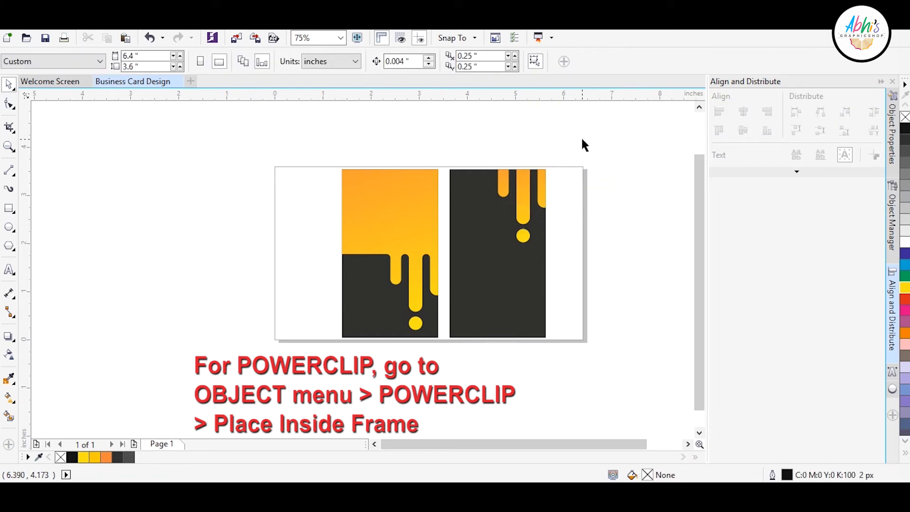
Step: Add the text "LOGO" on the right card below the drips and set its font to Bebas Neue
{"action": "key", "text": "F8"}
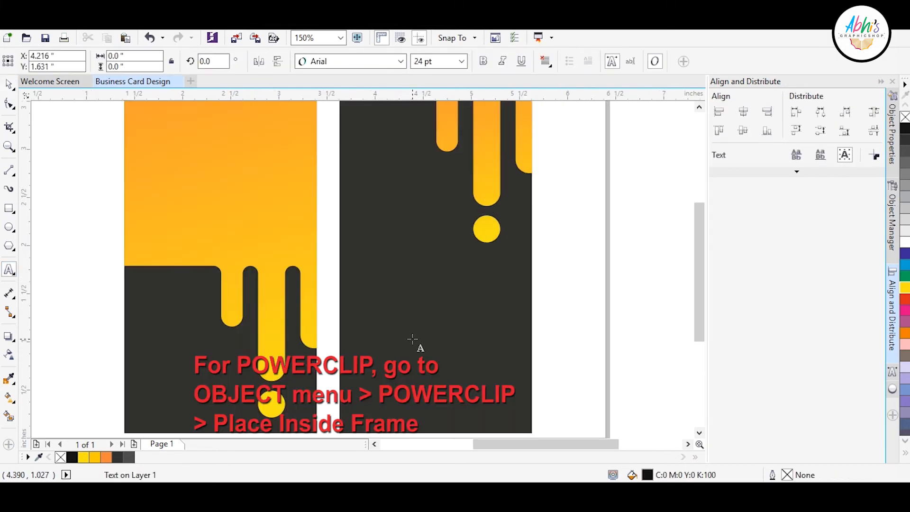
{"action": "type", "text": "LOGO"}
{"action": "left_click", "coordinate": [9, 85]}
{"action": "left_click", "coordinate": [336, 67]}
{"action": "type", "text": "be"}
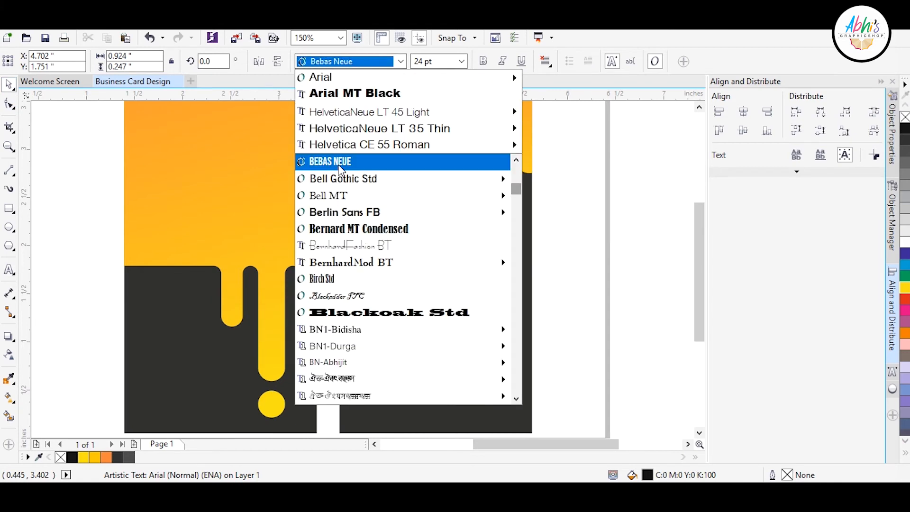
{"action": "left_click", "coordinate": [338, 162]}
Step: Enlarge the LOGO text to about 60 pt and centre it horizontally on the right card
{"action": "left_click_drag", "start_coordinate": [449, 254], "coordinate": [496, 231]}
{"action": "mouse_move", "coordinate": [482, 251]}
{"action": "left_mouse_down"}
{"action": "mouse_move", "coordinate": [475, 291]}
{"action": "mouse_move", "coordinate": [514, 225]}
{"action": "mouse_move", "coordinate": [497, 254]}
{"action": "left_mouse_up"}
{"action": "key", "text": "ctrl+z"}
{"action": "left_click", "coordinate": [508, 281], "text": "shift"}
{"action": "key", "text": "c"}
{"action": "left_click", "coordinate": [600, 253]}
Step: Colour the LOGO text white
{"action": "left_click", "coordinate": [478, 287]}
{"action": "left_click", "coordinate": [905, 241]}
{"action": "left_click", "coordinate": [554, 253]}
Step: Place a slightly offset black copy of the LOGO text behind the white one as a shadow
{"action": "left_click", "coordinate": [478, 287]}
{"action": "scroll", "coordinate": [488, 308], "scroll_direction": "up", "scroll_amount": 3}
{"action": "left_click_drag", "start_coordinate": [487, 306], "coordinate": [497, 310]}
{"action": "left_click", "coordinate": [905, 142]}
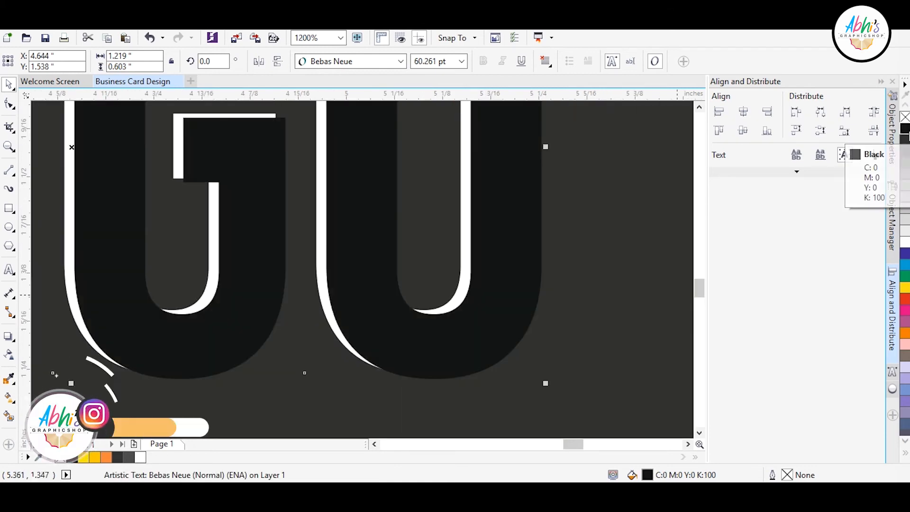
{"action": "key", "text": "ctrl+Page_Down"}
{"action": "scroll", "coordinate": [499, 289], "scroll_direction": "down", "scroll_amount": 2}
{"action": "left_click", "coordinate": [482, 327], "text": "shift"}
{"action": "left_click", "coordinate": [651, 213]}
{"action": "scroll", "coordinate": [430, 306], "scroll_direction": "down", "scroll_amount": 3}
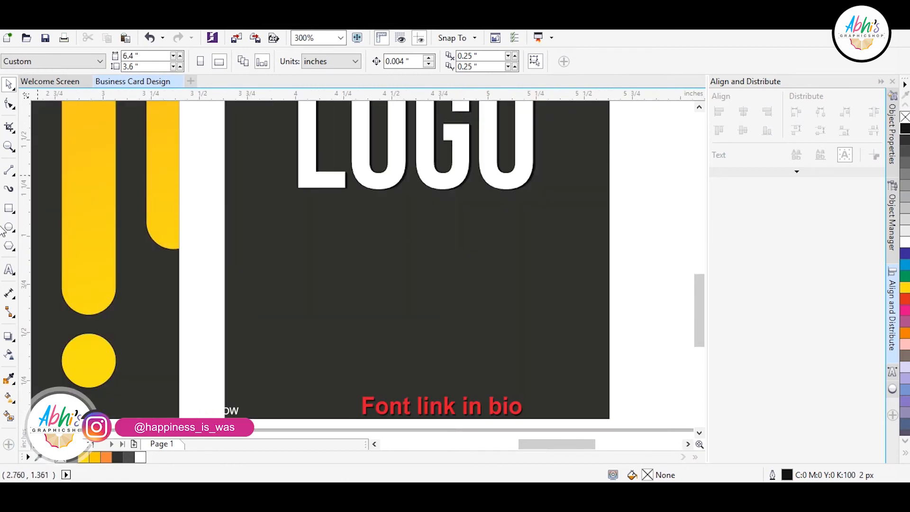
Step: Add a text line below LOGO consisting of "&" followed by a placeholder phone number made of zeros
{"action": "key", "text": "F8"}
{"action": "left_click", "coordinate": [314, 268]}
{"action": "type", "text": "&"}
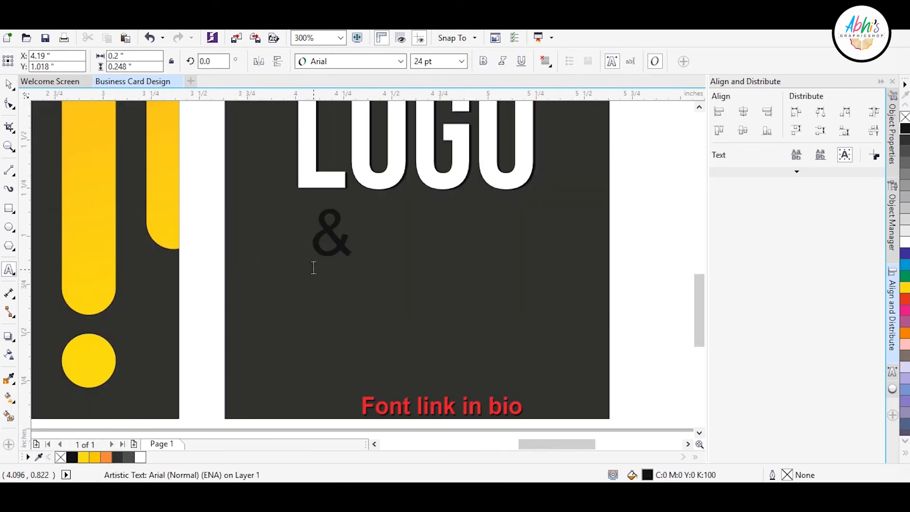
{"action": "type", "text": " Co"}
{"action": "key", "text": "BackSpace"}
{"action": "key", "text": "BackSpace"}
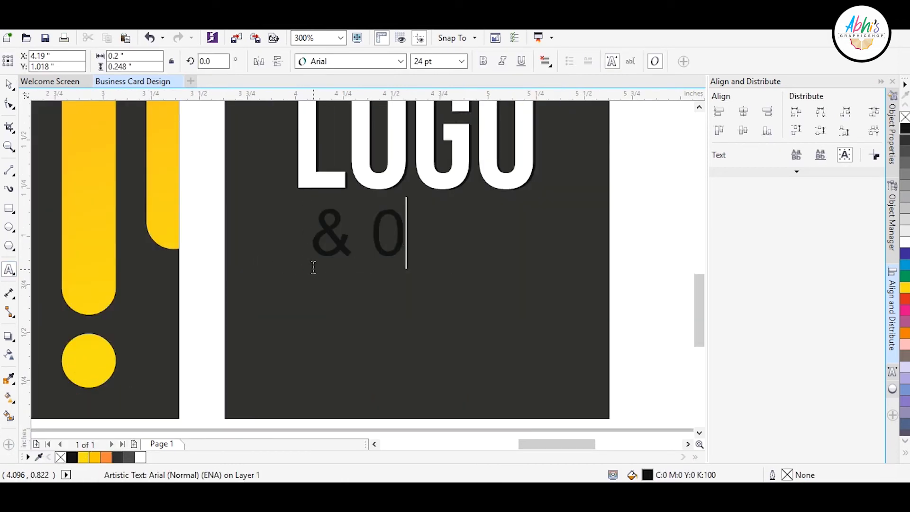
{"action": "type", "text": "(=91"}
{"action": "key", "text": "BackSpace"}
{"action": "key", "text": "BackSpace"}
{"action": "key", "text": "BackSpace"}
{"action": "type", "text": "xx"}
{"action": "type", "text": "000"}
{"action": "key", "text": "BackSpace"}
{"action": "type", "text": "00000 00000"}
{"action": "key", "text": "ctrl+space"}
Step: Format the phone line in white HelveticaNeue LT 45 Light at about 8.5 pt and centre it horizontally on the card
{"action": "left_click_drag", "start_coordinate": [689, 204], "coordinate": [354, 234]}
{"action": "left_click", "coordinate": [401, 61]}
{"action": "left_click", "coordinate": [381, 218]}
{"action": "left_click", "coordinate": [905, 231]}
{"action": "left_click", "coordinate": [421, 283], "text": "shift"}
{"action": "key", "text": "c"}
{"action": "key", "text": "Escape"}
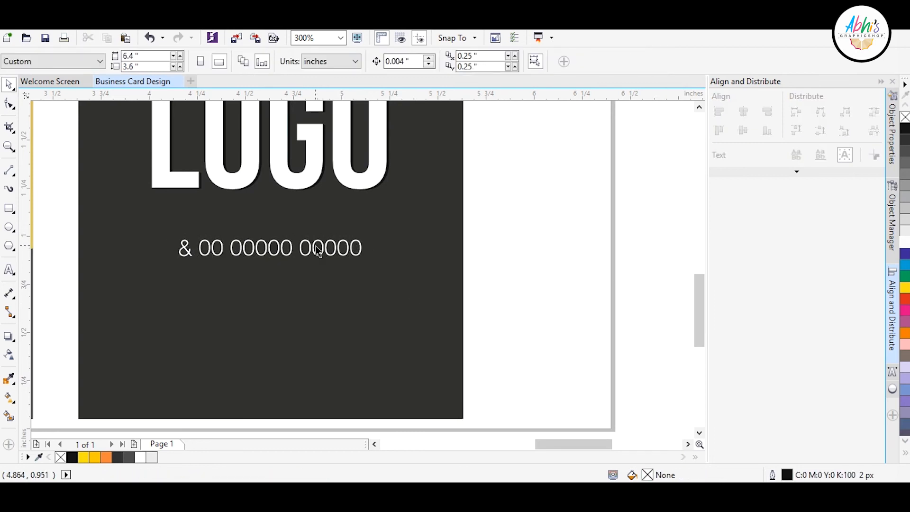
Step: Copy the phone line directly below itself and replace the copied number with a placeholder e-mail address
{"action": "left_click_drag", "start_coordinate": [318, 247], "coordinate": [310, 272]}
{"action": "right_click", "coordinate": [310, 271]}
{"action": "double_click", "coordinate": [309, 270]}
{"action": "left_click_drag", "start_coordinate": [198, 272], "coordinate": [379, 269]}
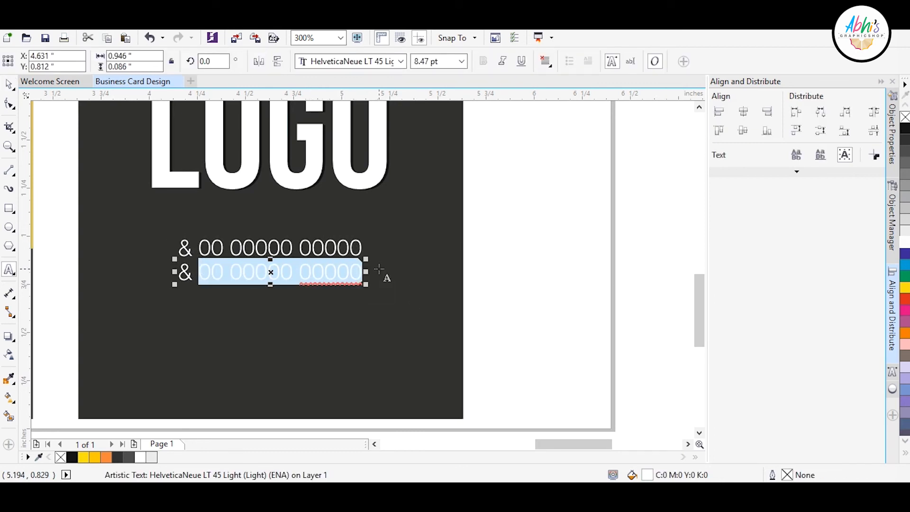
{"action": "type", "text": "demo@"}
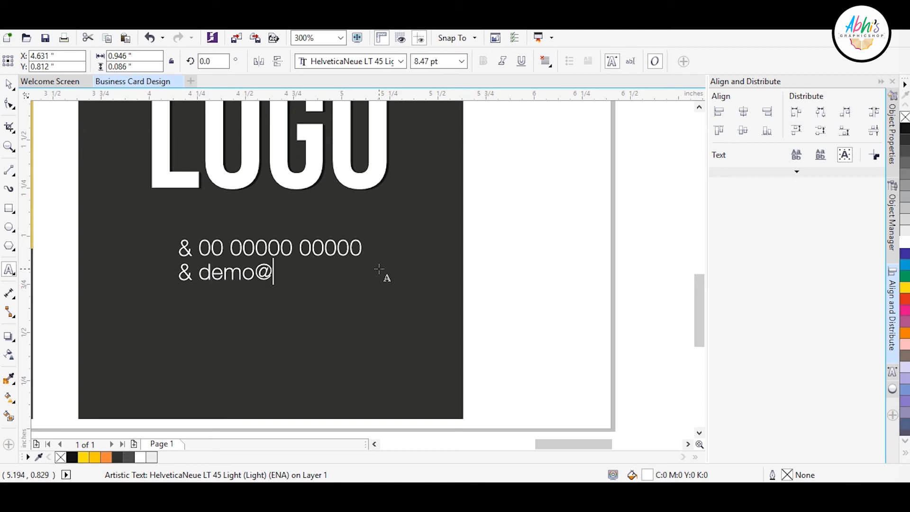
{"action": "type", "text": "domain.com"}
{"action": "key", "text": "Return"}
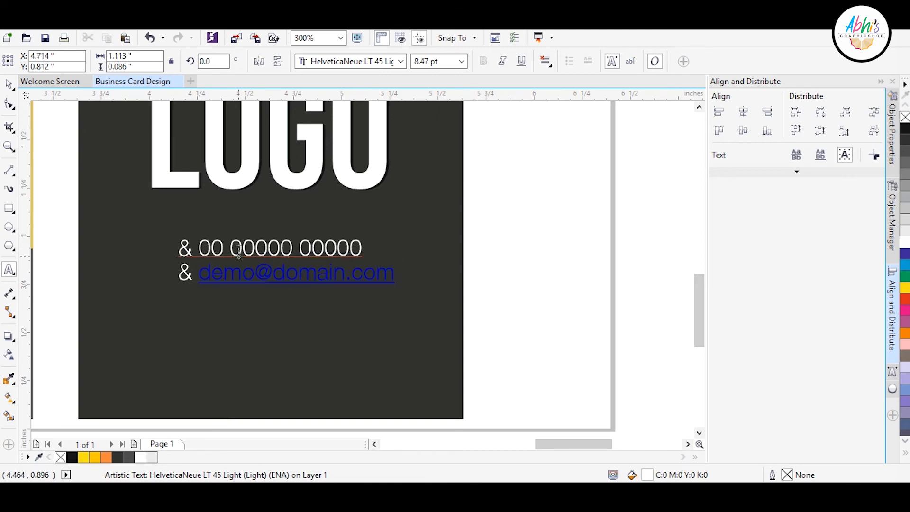
{"action": "type", "text": "7 we"}
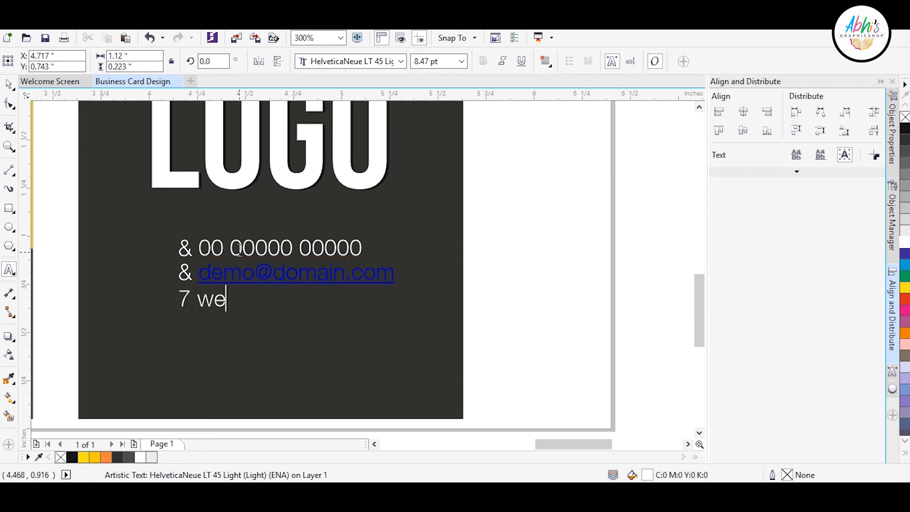
{"action": "key", "text": "BackSpace"}
{"action": "type", "text": "ww.website.ur"}
{"action": "key", "text": "BackSpace"}
{"action": "key", "text": "BackSpace"}
{"action": "type", "text": "colurl.com"}
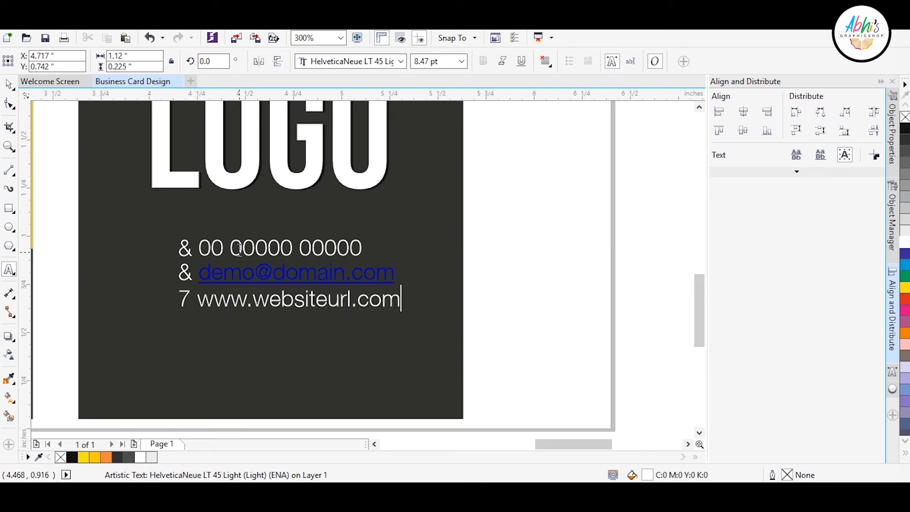
Step: Add the line "& Address in details" below the website line
{"action": "key", "text": "Return"}
{"action": "type", "text": "& Addressi"}
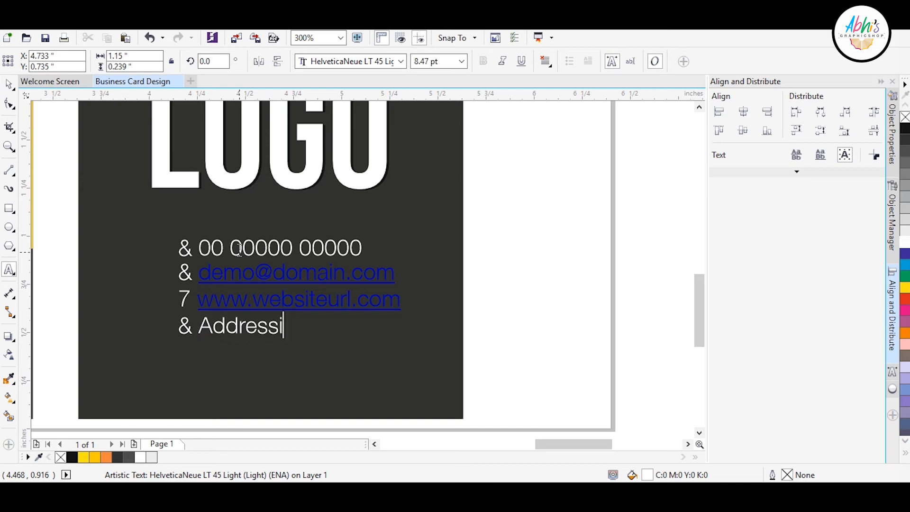
{"action": "key", "text": "BackSpace"}
{"action": "type", "text": "in details"}
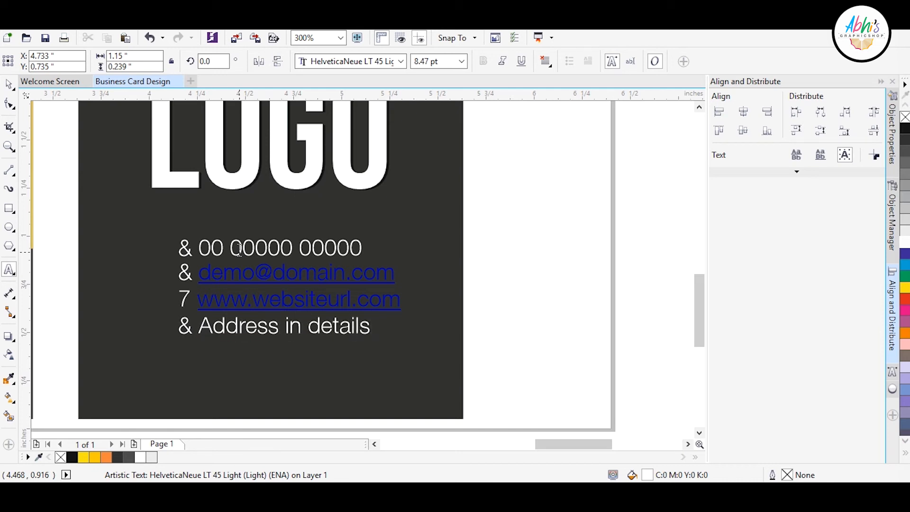
{"action": "type", "text": "."}
{"action": "key", "text": "BackSpace"}
{"action": "key", "text": "Escape"}
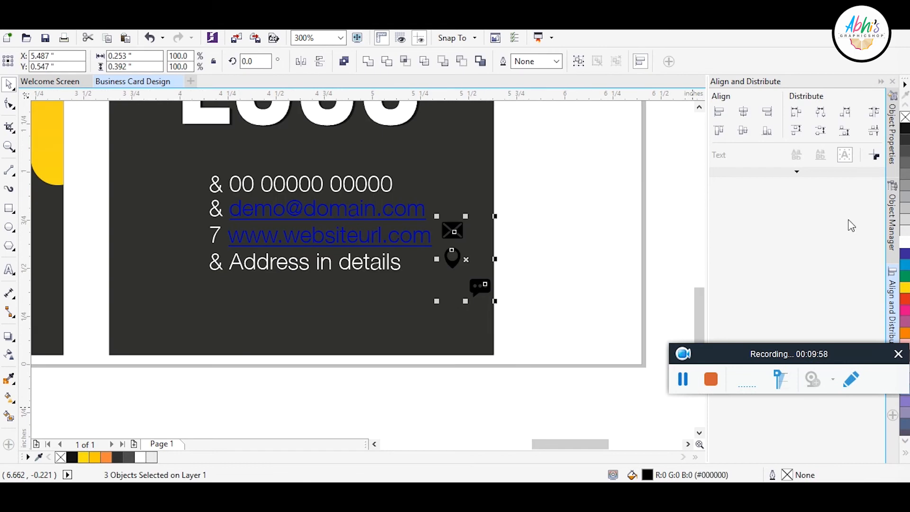
Step: Colour the envelope, pin and chat icons white and set the phone line's leading ampersand in a symbol font
{"action": "left_click", "coordinate": [906, 243]}
{"action": "left_click", "coordinate": [309, 376]}
{"action": "key", "text": "F8"}
{"action": "left_click_drag", "start_coordinate": [225, 186], "coordinate": [214, 187]}
{"action": "left_click", "coordinate": [401, 61]}
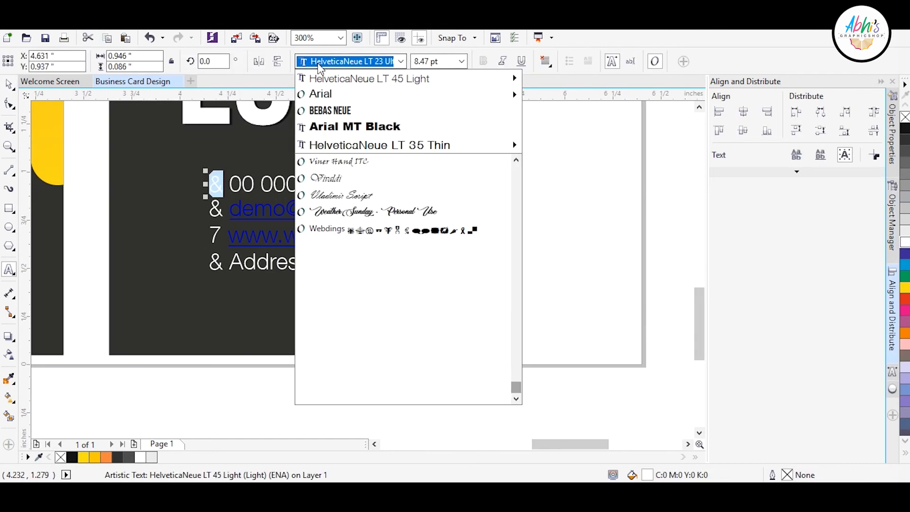
{"action": "left_click", "coordinate": [358, 379]}
{"action": "left_click", "coordinate": [9, 84]}
Step: Place the icons in front of the contact lines and shrink the pin, envelope and chat icons by the same ratio
{"action": "left_click_drag", "start_coordinate": [460, 226], "coordinate": [210, 200]}
{"action": "left_click_drag", "start_coordinate": [356, 267], "coordinate": [342, 285]}
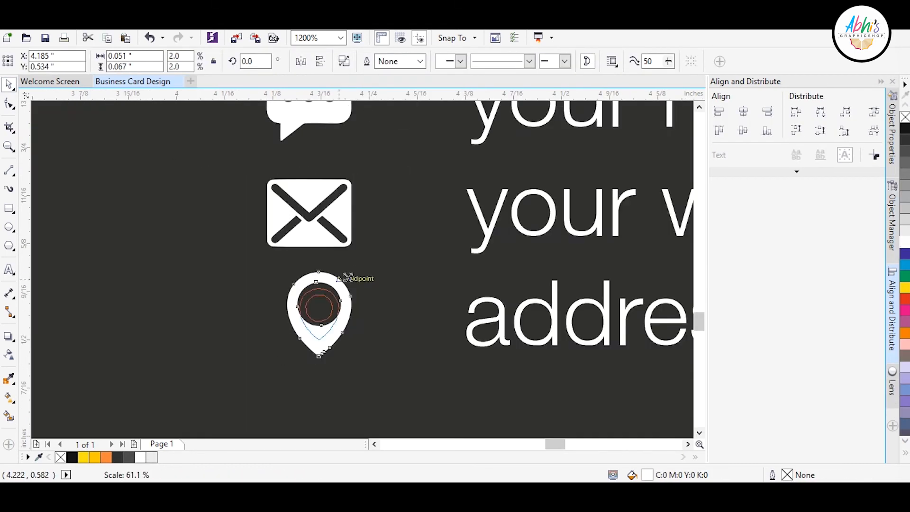
{"action": "left_click", "coordinate": [335, 240]}
{"action": "key", "text": "ctrl+r"}
{"action": "left_click", "coordinate": [316, 115]}
{"action": "key", "text": "ctrl+r"}
{"action": "scroll", "coordinate": [299, 244], "scroll_direction": "down", "scroll_amount": 1}
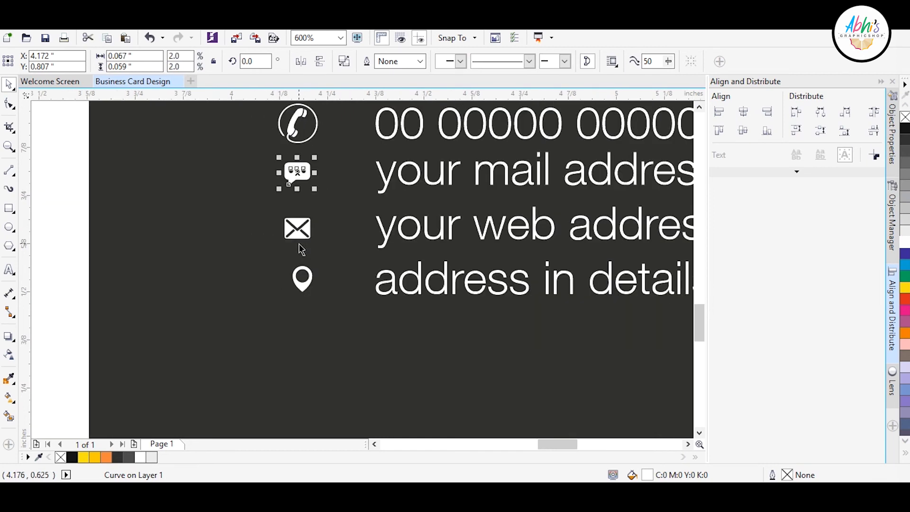
Step: Move the four contact text lines together closer to their icons
{"action": "left_click", "coordinate": [298, 123]}
{"action": "scroll", "coordinate": [332, 149], "scroll_direction": "down", "scroll_amount": 1}
{"action": "left_click_drag", "start_coordinate": [596, 145], "coordinate": [301, 284]}
{"action": "left_click_drag", "start_coordinate": [330, 216], "coordinate": [309, 216]}
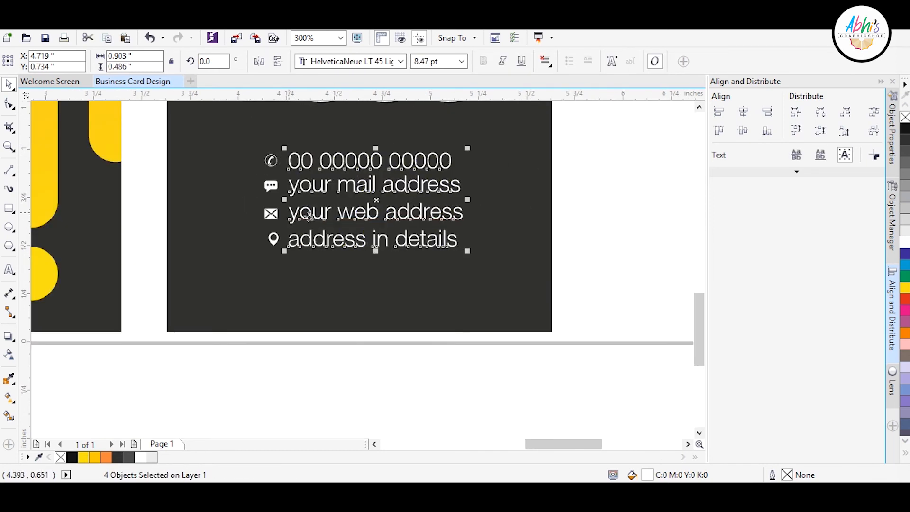
{"action": "left_click", "coordinate": [306, 372]}
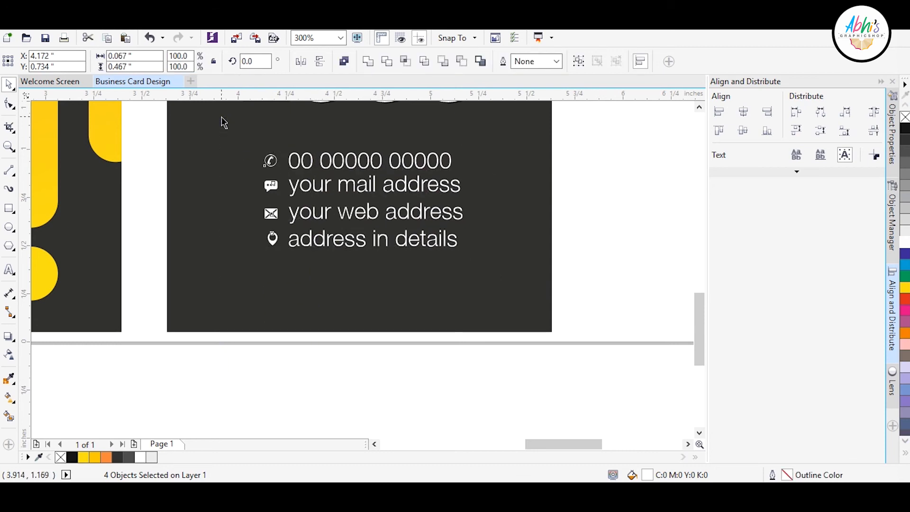
Step: Align each contact icon with the vertical centre of its text line and undo the chat icon's stray move
{"action": "left_click", "coordinate": [275, 245]}
{"action": "left_click", "coordinate": [295, 239], "text": "shift"}
{"action": "left_click", "coordinate": [271, 214]}
{"action": "left_click", "coordinate": [301, 213], "text": "shift"}
{"action": "left_click", "coordinate": [274, 185]}
{"action": "left_click", "coordinate": [290, 189], "text": "shift"}
{"action": "left_click", "coordinate": [273, 162]}
{"action": "left_click", "coordinate": [302, 163], "text": "shift"}
{"action": "left_click", "coordinate": [281, 381]}
{"action": "scroll", "coordinate": [289, 404], "scroll_direction": "down", "scroll_amount": 1}
{"action": "left_click", "coordinate": [279, 200]}
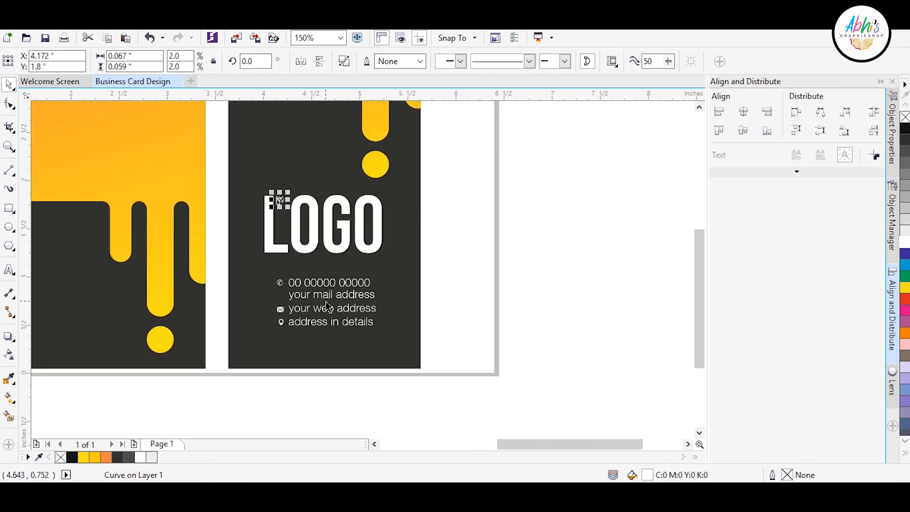
{"action": "key", "text": "ctrl+z"}
Step: Group the contact lines with their icons and centre the group horizontally on the dark back card
{"action": "left_click_drag", "start_coordinate": [392, 381], "coordinate": [257, 266]}
{"action": "key", "text": "ctrl+g"}
{"action": "left_click", "coordinate": [408, 311], "text": "shift"}
{"action": "key", "text": "c"}
{"action": "left_click", "coordinate": [493, 262]}
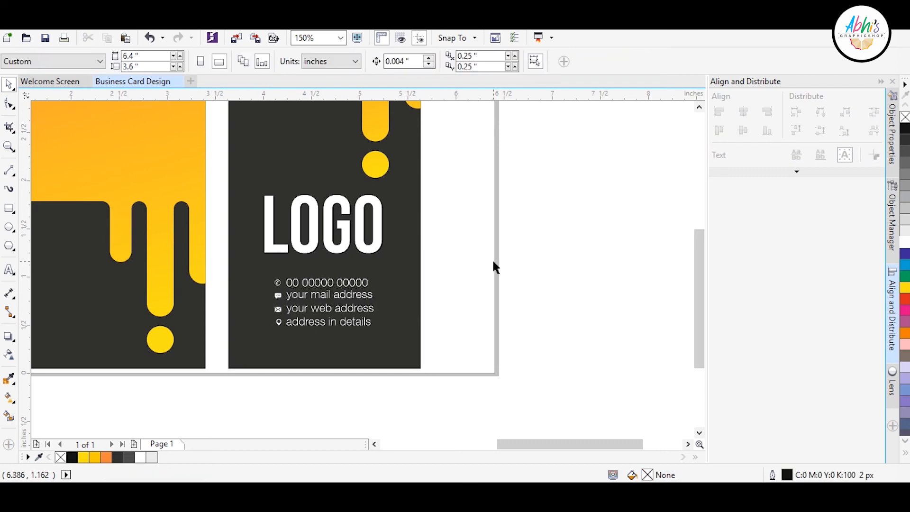
Step: Scale the contact details group down about its centre to roughly 0.77 × 0.36 inches
{"action": "scroll", "coordinate": [332, 370], "scroll_direction": "up", "scroll_amount": 1}
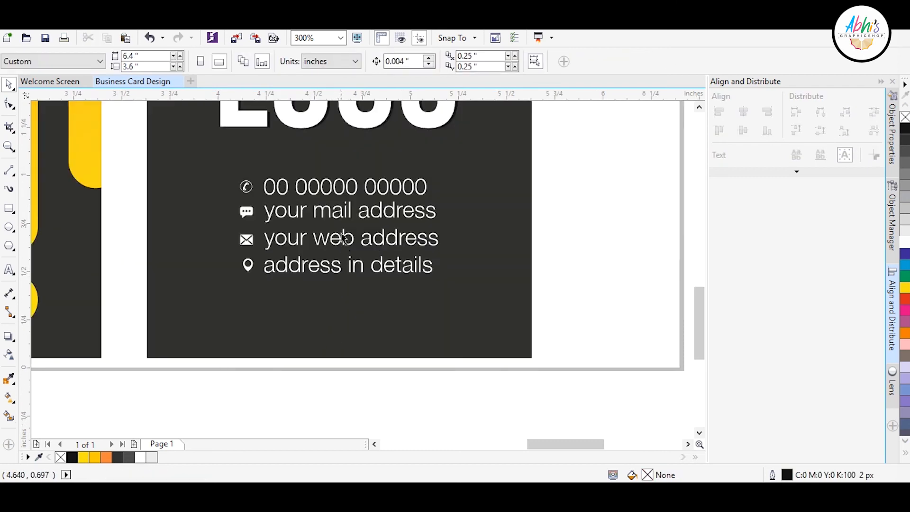
{"action": "left_click", "coordinate": [393, 208]}
{"action": "left_click_drag", "start_coordinate": [452, 191], "coordinate": [418, 185]}
{"action": "key", "text": "ctrl+z"}
{"action": "left_click", "coordinate": [411, 192]}
{"action": "left_click", "coordinate": [418, 180]}
{"action": "scroll", "coordinate": [363, 236], "scroll_direction": "down", "scroll_amount": 1}
{"action": "left_click", "coordinate": [444, 342]}
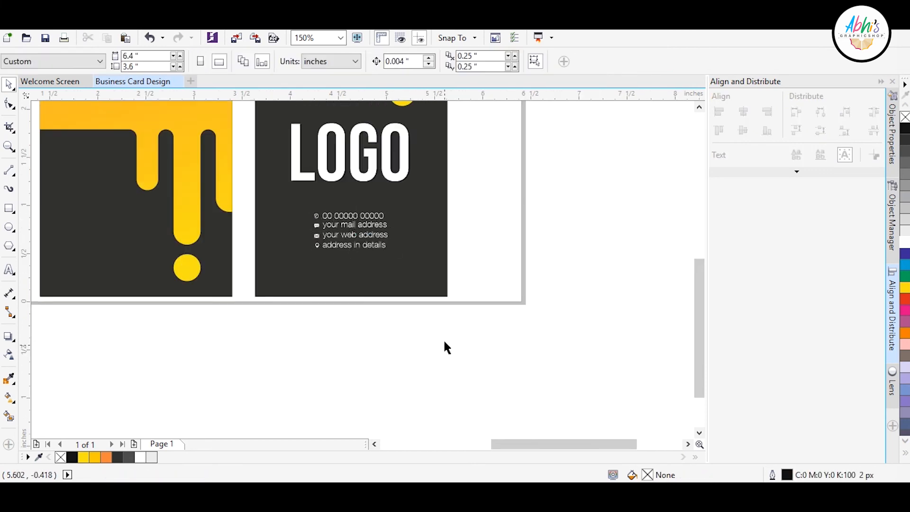
Step: Place a copy of the LOGO title on the lower dark area of the front card
{"action": "scroll", "coordinate": [446, 360], "scroll_direction": "down", "scroll_amount": 1}
{"action": "scroll", "coordinate": [265, 284], "scroll_direction": "up", "scroll_amount": 1}
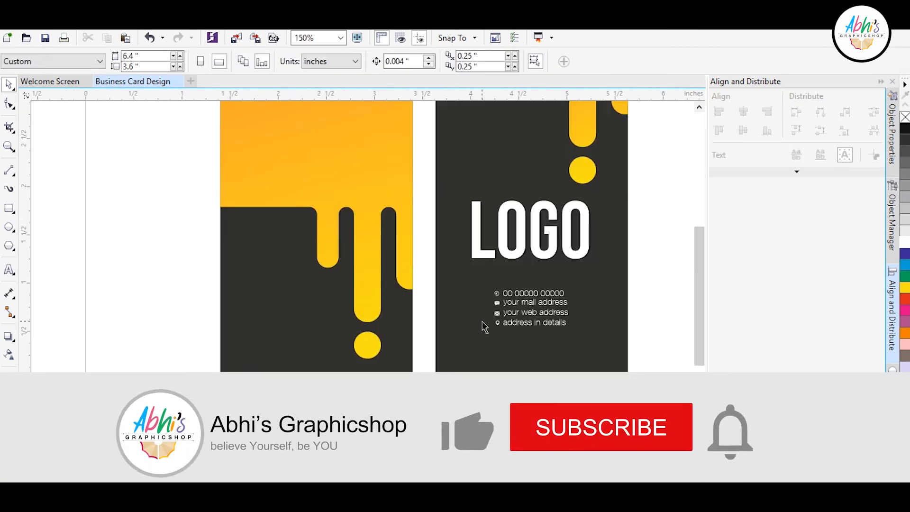
{"action": "left_click_drag", "start_coordinate": [501, 238], "coordinate": [261, 265]}
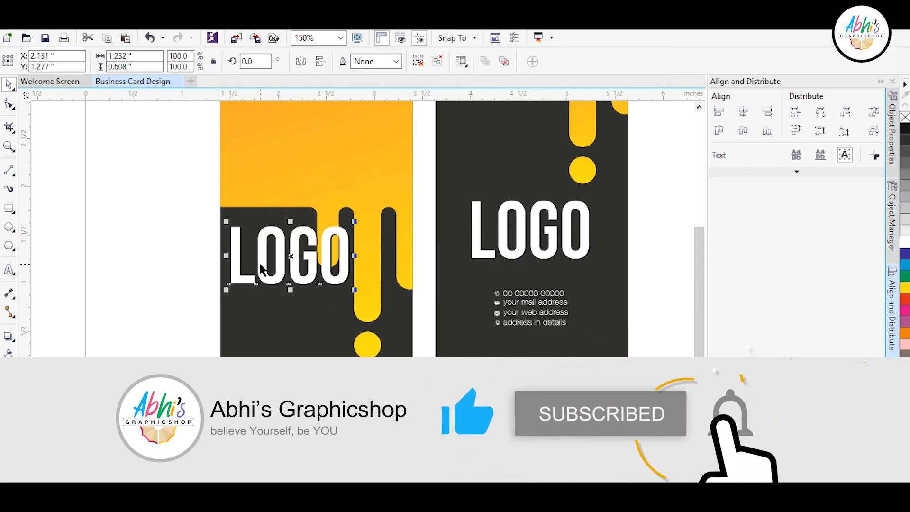
{"action": "scroll", "coordinate": [293, 275], "scroll_direction": "up", "scroll_amount": 3}
Step: Replace the copied title's text with NAME and SURNAME on two lines
{"action": "double_click", "coordinate": [293, 275]}
{"action": "scroll", "coordinate": [297, 281], "scroll_direction": "down", "scroll_amount": 2}
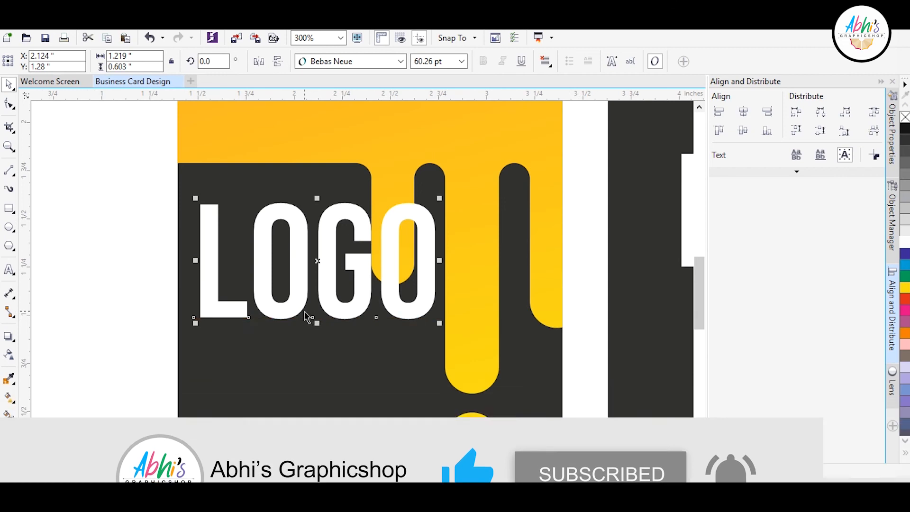
{"action": "key", "text": "ctrl+a"}
{"action": "type", "text": "NAME"}
{"action": "key", "text": "Return"}
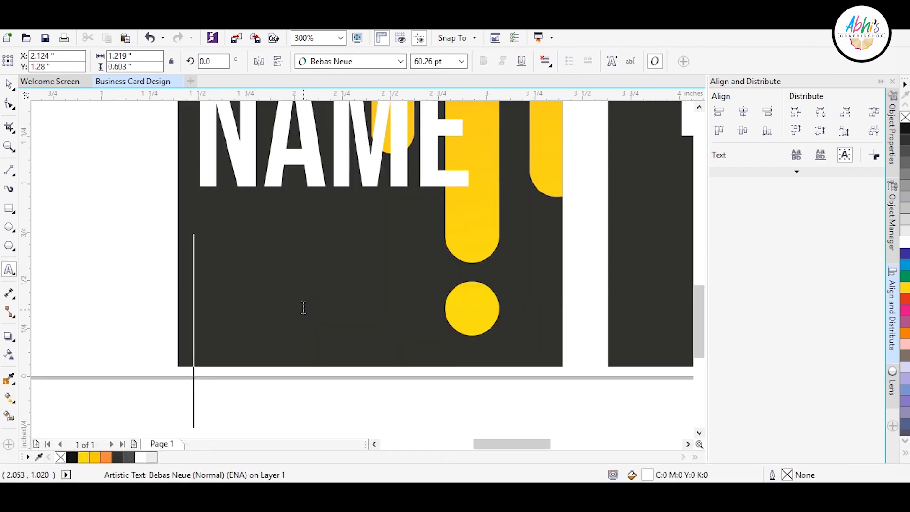
{"action": "type", "text": "SURNAME"}
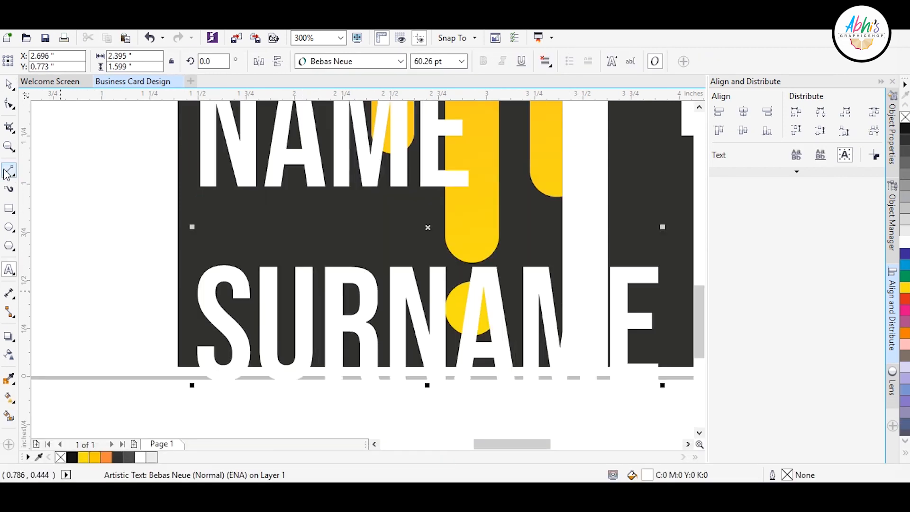
Step: Tighten the line spacing between NAME and SURNAME and scale the text down to fit beside the long drip
{"action": "left_click", "coordinate": [9, 103]}
{"action": "left_click_drag", "start_coordinate": [192, 389], "coordinate": [195, 317]}
{"action": "scroll", "coordinate": [201, 369], "scroll_direction": "down", "scroll_amount": 1}
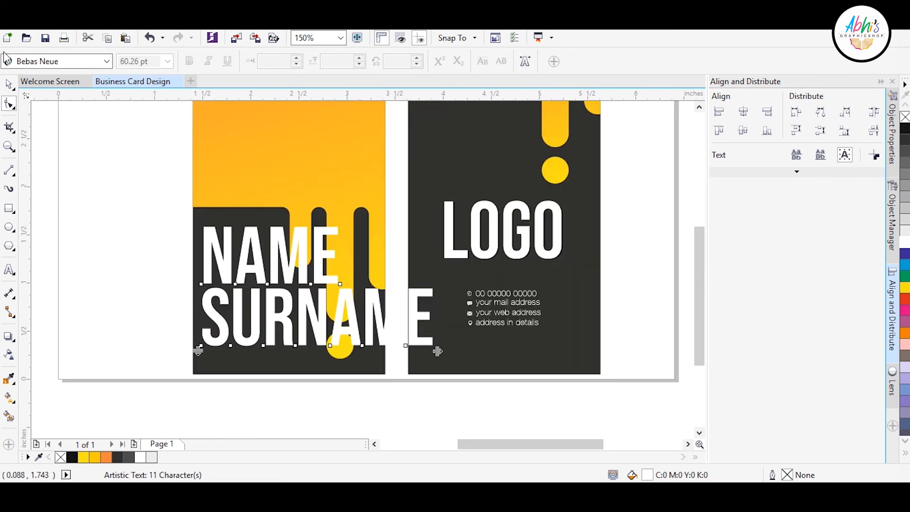
{"action": "left_click", "coordinate": [8, 85]}
{"action": "left_click_drag", "start_coordinate": [437, 351], "coordinate": [319, 290]}
Step: Duplicate the name text below itself and change the copy's text to POSITION
{"action": "left_click_drag", "start_coordinate": [275, 255], "coordinate": [257, 367]}
{"action": "left_click", "coordinate": [250, 397]}
{"action": "right_click", "coordinate": [257, 367]}
{"action": "double_click", "coordinate": [257, 367]}
{"action": "key", "text": "ctrl+a"}
{"action": "type", "text": "POSITION"}
{"action": "key", "text": "Escape"}
Step: Scale the POSITION text down to about 11.5 pt
{"action": "left_click", "coordinate": [8, 86]}
{"action": "left_click_drag", "start_coordinate": [312, 316], "coordinate": [244, 338]}
{"action": "scroll", "coordinate": [197, 313], "scroll_direction": "up", "scroll_amount": 2}
Step: Widen the letter spacing of POSITION to match SURNAME's width and left-align it with the name text
{"action": "key", "text": "F10"}
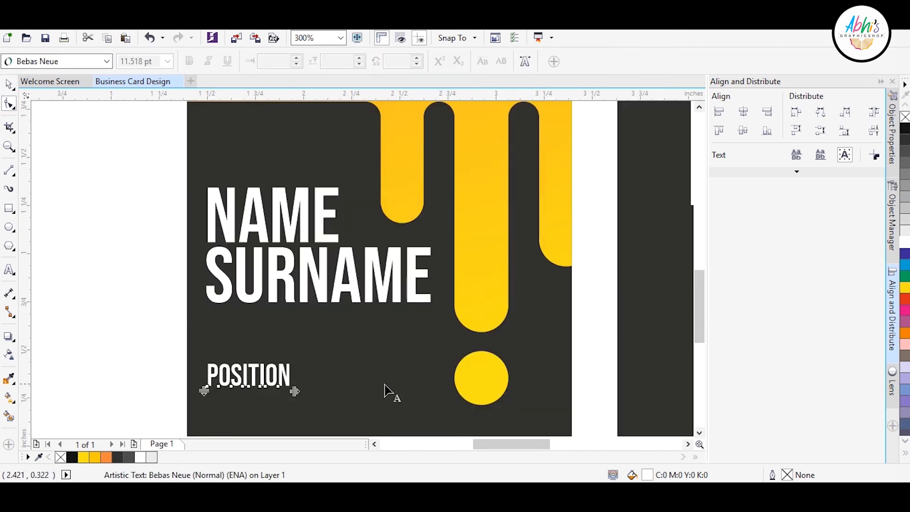
{"action": "left_click_drag", "start_coordinate": [294, 392], "coordinate": [439, 391]}
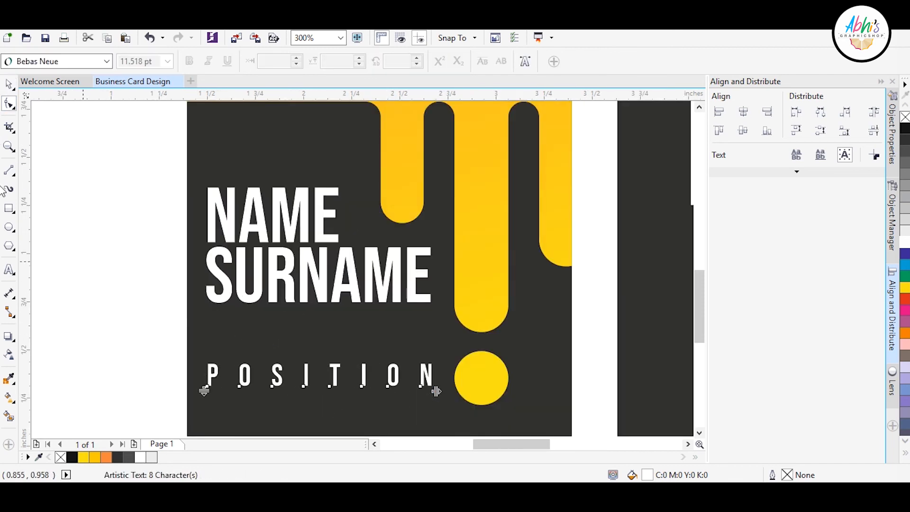
{"action": "key", "text": "space"}
{"action": "left_click", "coordinate": [229, 286], "text": "shift"}
{"action": "key", "text": "l"}
{"action": "left_click", "coordinate": [105, 287]}
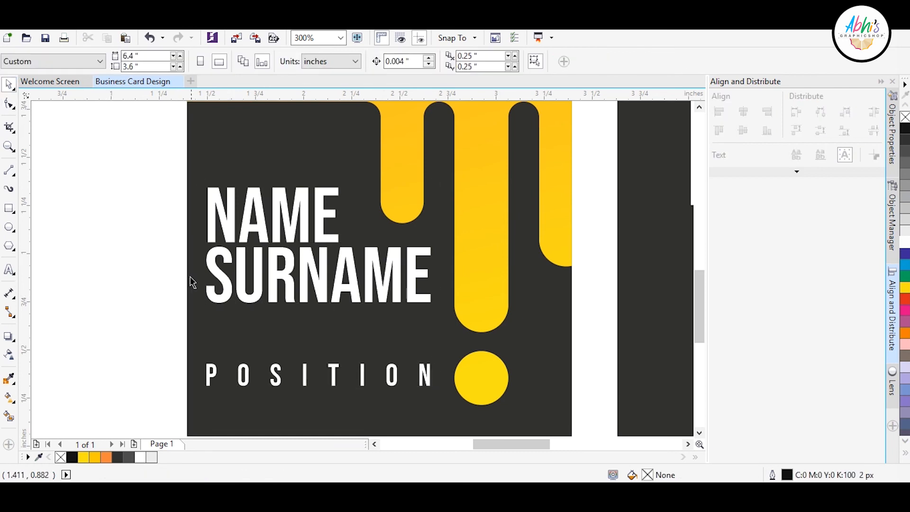
Step: Move the POSITION text down near the front card's lower edge and scale it down to about 9 pt
{"action": "scroll", "coordinate": [191, 283], "scroll_direction": "down", "scroll_amount": 1}
{"action": "left_click_drag", "start_coordinate": [265, 332], "coordinate": [262, 348]}
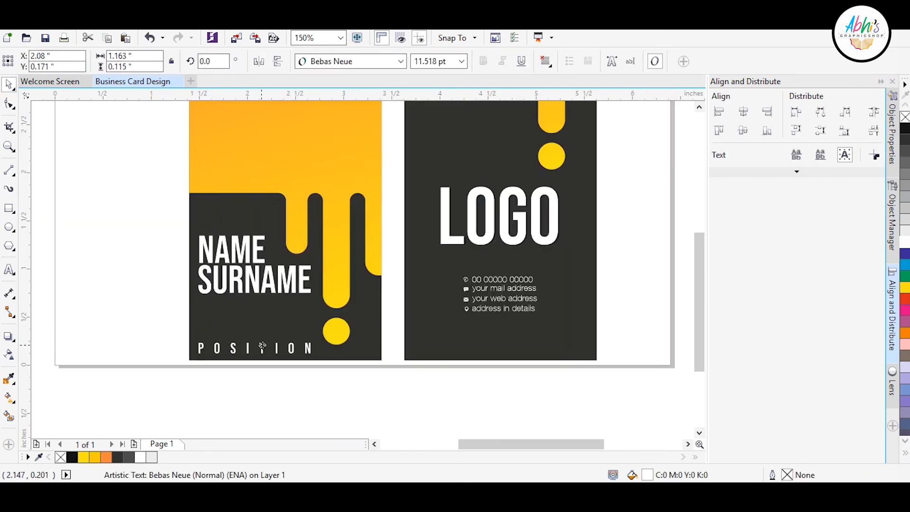
{"action": "left_click_drag", "start_coordinate": [315, 340], "coordinate": [291, 340]}
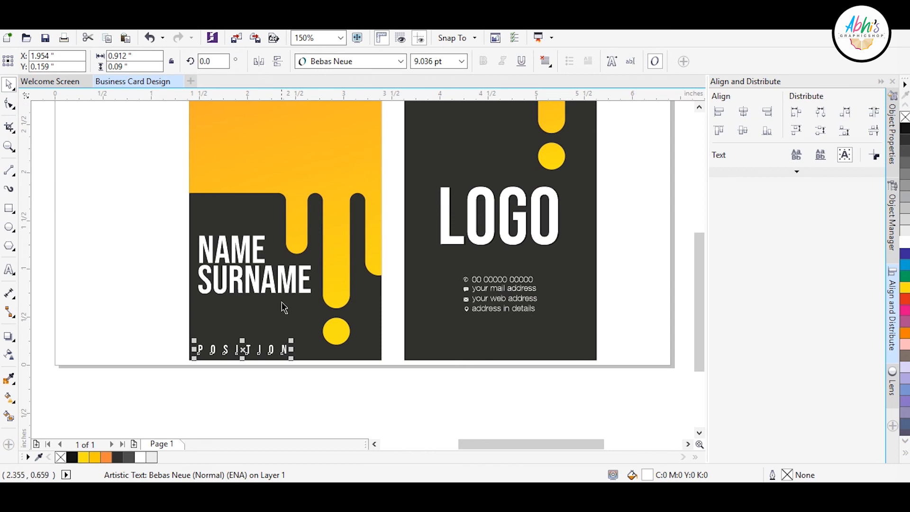
{"action": "left_click", "coordinate": [209, 288], "text": "shift"}
{"action": "left_click", "coordinate": [263, 370]}
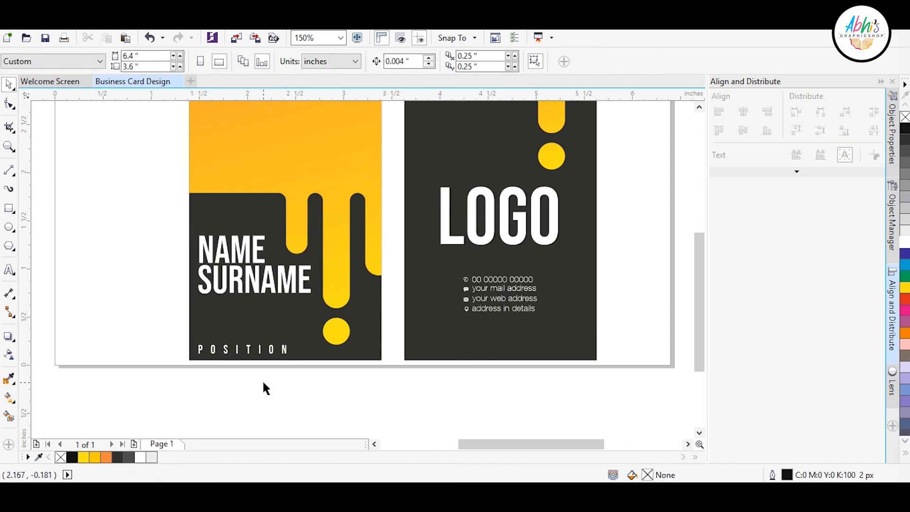
Step: Fill the POSITION text with 40% black and the contact details group with 50% black
{"action": "left_click", "coordinate": [271, 351]}
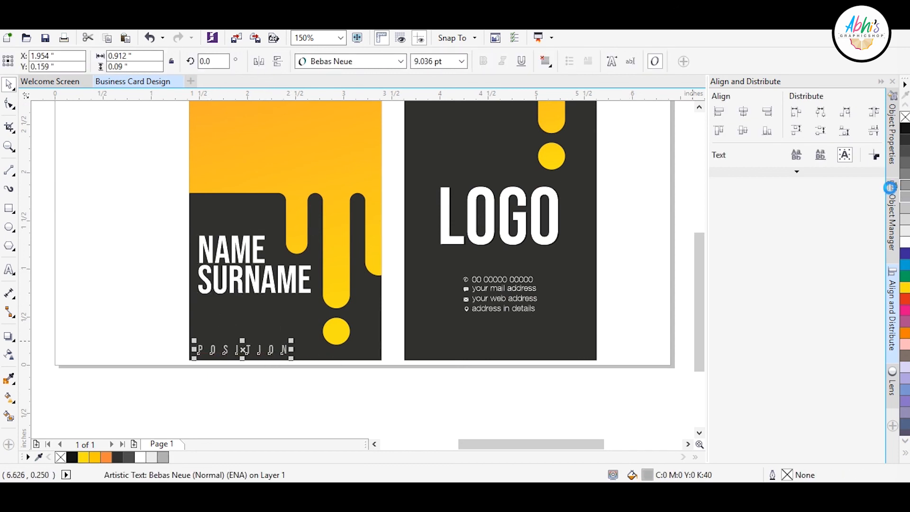
{"action": "left_click", "coordinate": [254, 377]}
{"action": "left_click", "coordinate": [526, 303]}
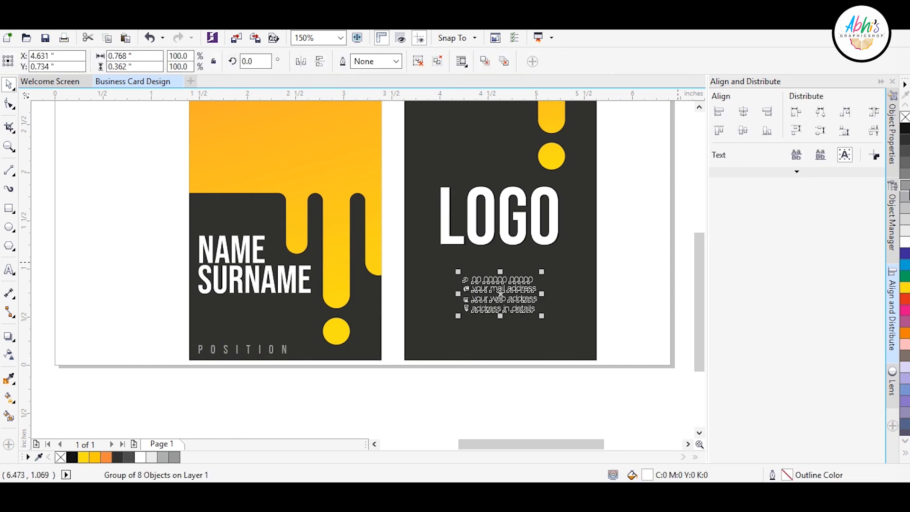
{"action": "left_click", "coordinate": [532, 381]}
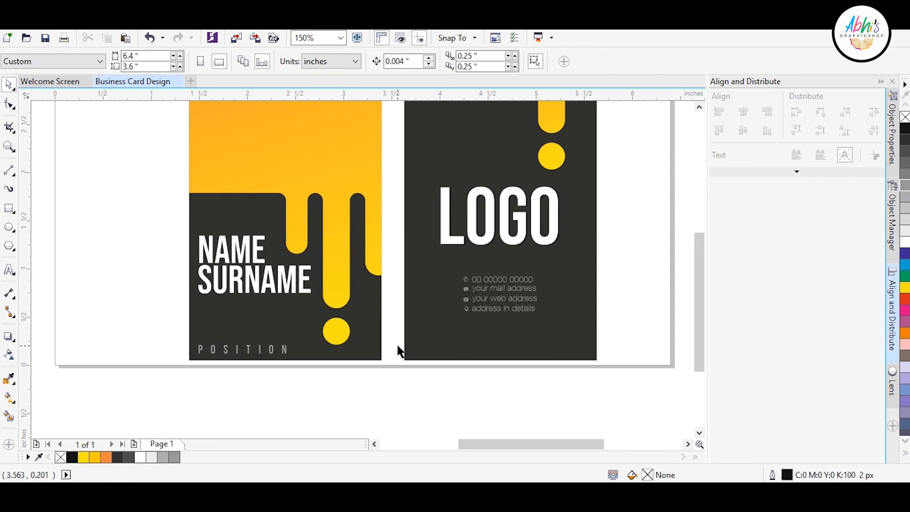
Step: Recolour the contact details group with a lighter grey
{"action": "scroll", "coordinate": [398, 351], "scroll_direction": "down", "scroll_amount": 2}
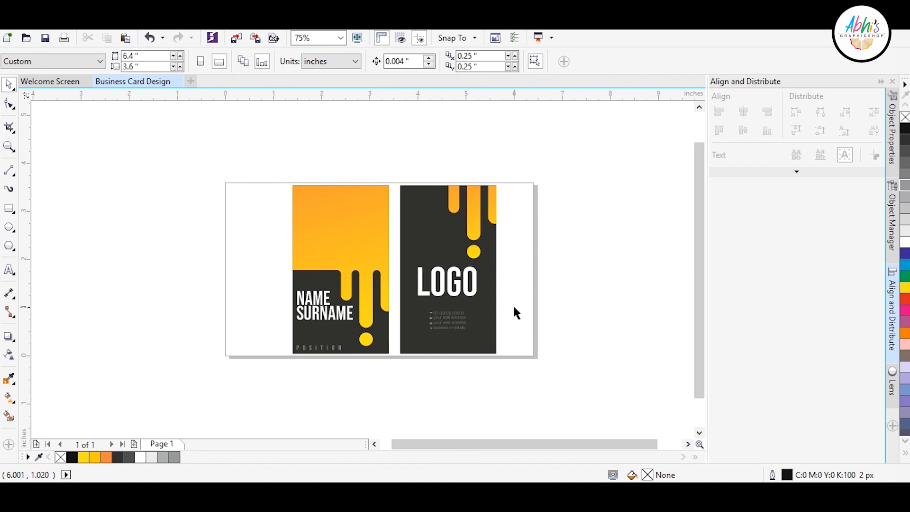
{"action": "left_click", "coordinate": [463, 322]}
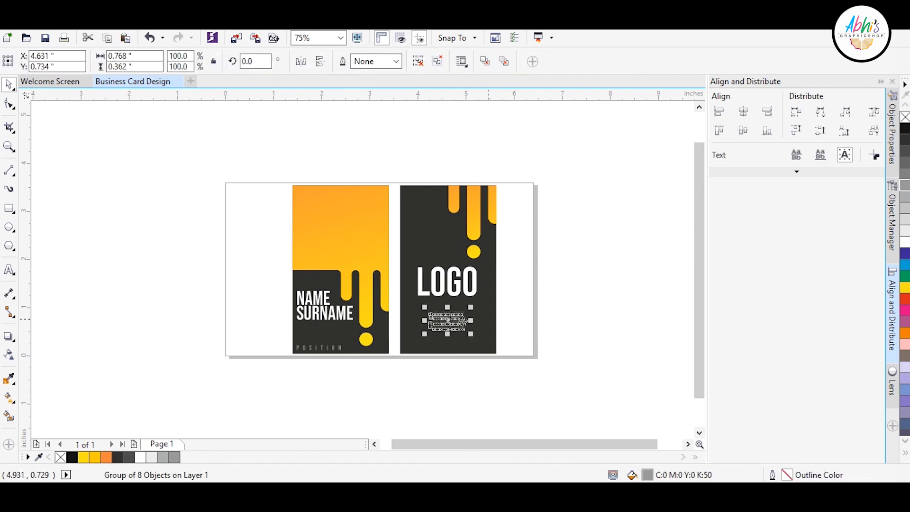
{"action": "left_click", "coordinate": [906, 221]}
{"action": "left_click", "coordinate": [635, 381]}
{"action": "left_click", "coordinate": [10, 147]}
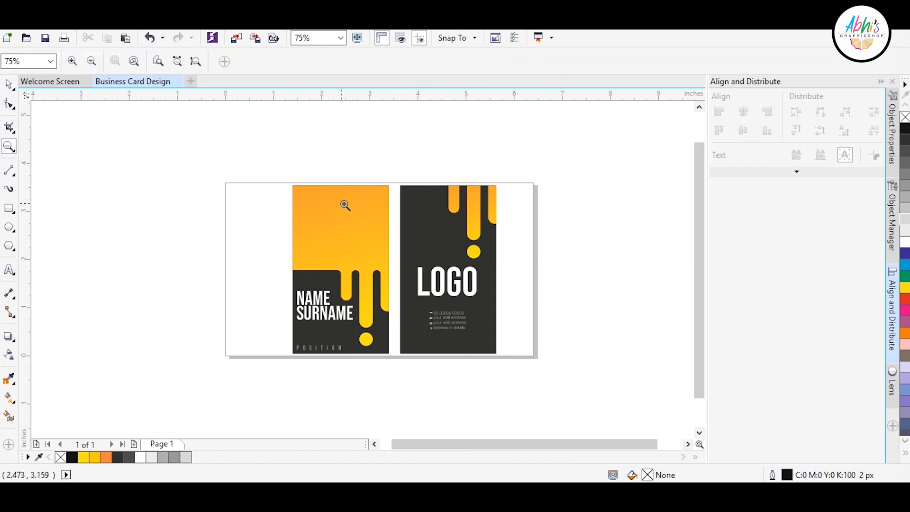